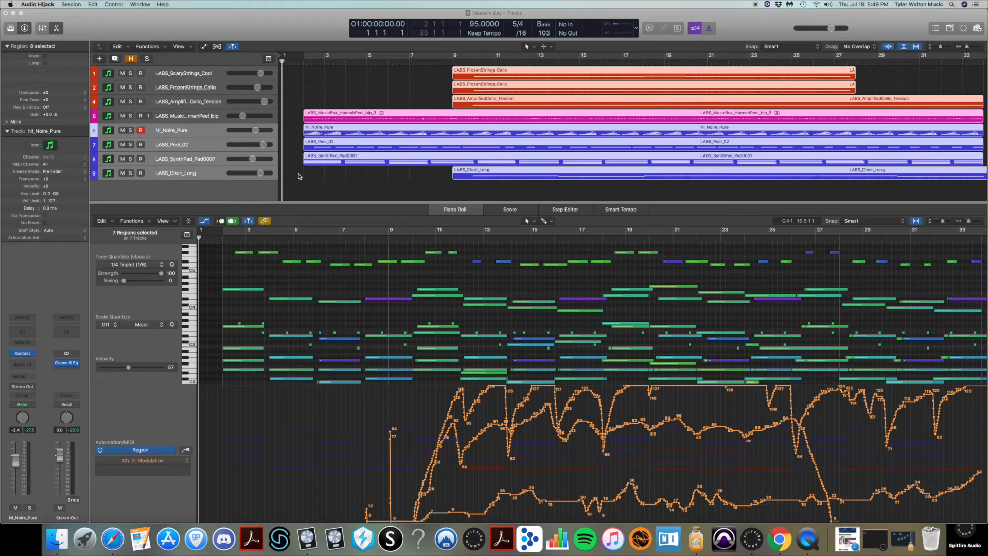
- Play the whole arrangement from the start, stop playback at its end and return the playhead to the beginning
key("space")
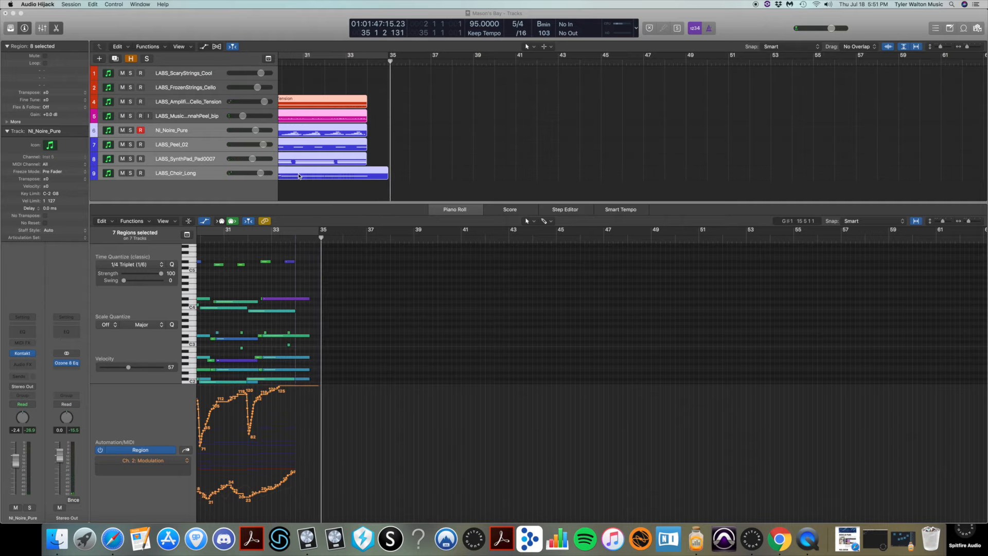
key("space")
key("Return")
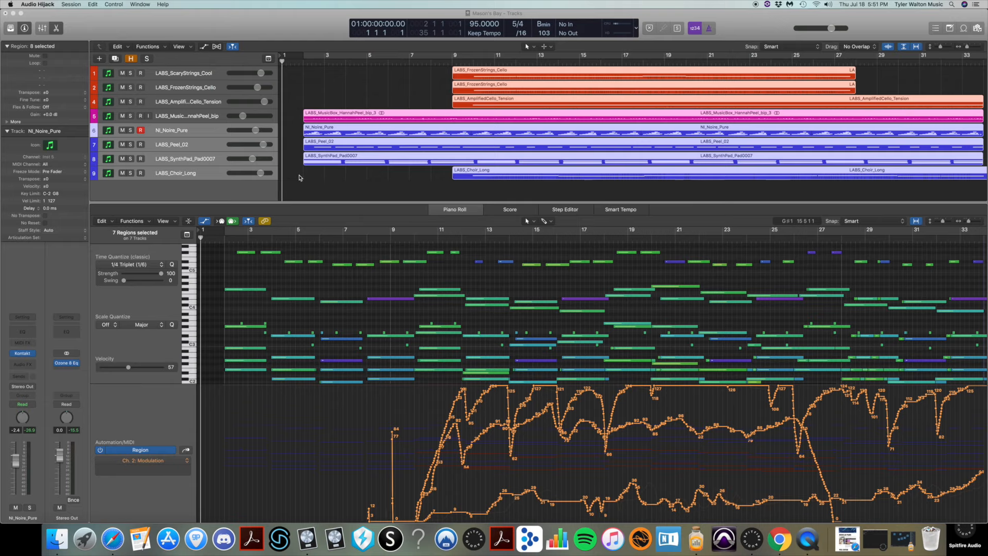
- Switch to Safari, look through the free instruments on the Spitfire Audio LABS page from Pedal Pads to Strings, and minimise the browser
left_click(846, 537)
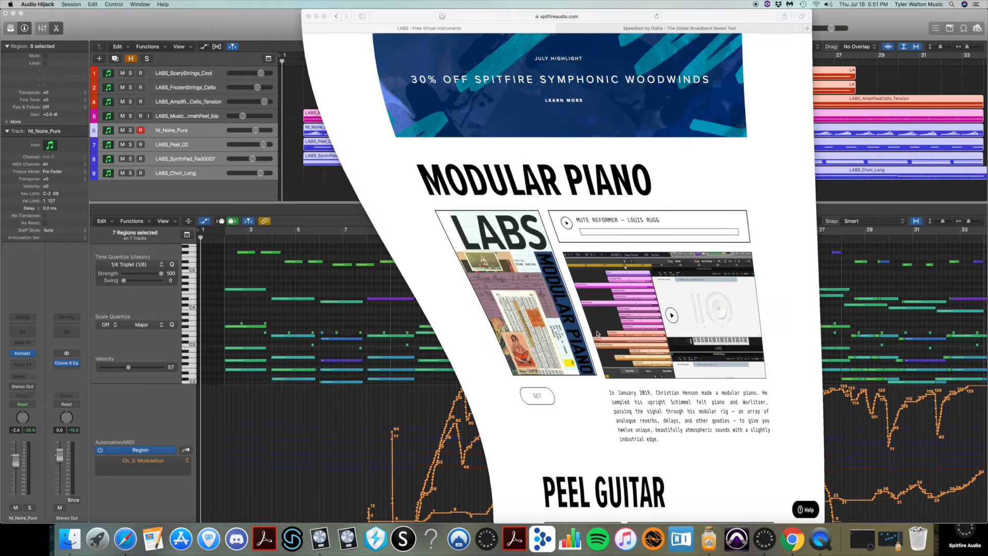
scroll(591, 327, "up", 15)
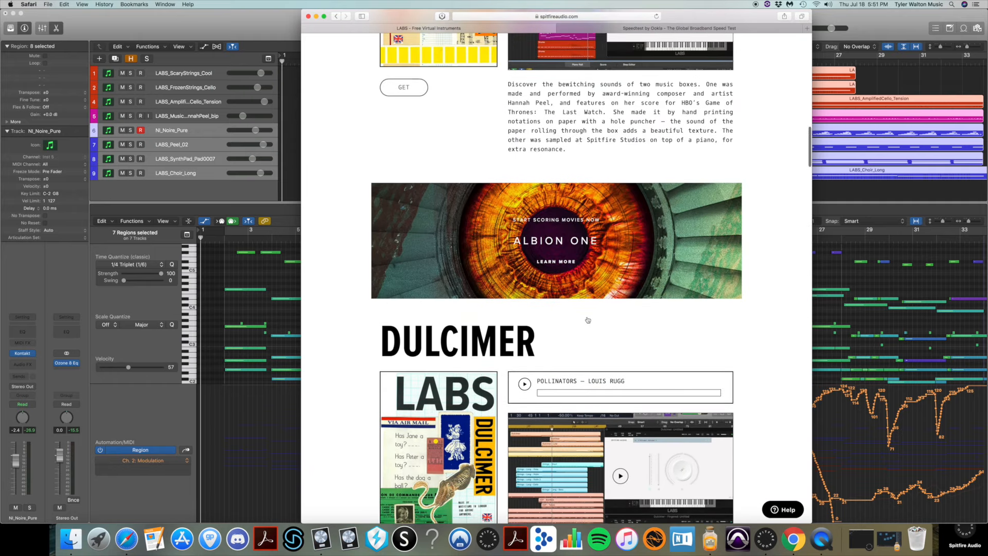
scroll(588, 320, "up", 15)
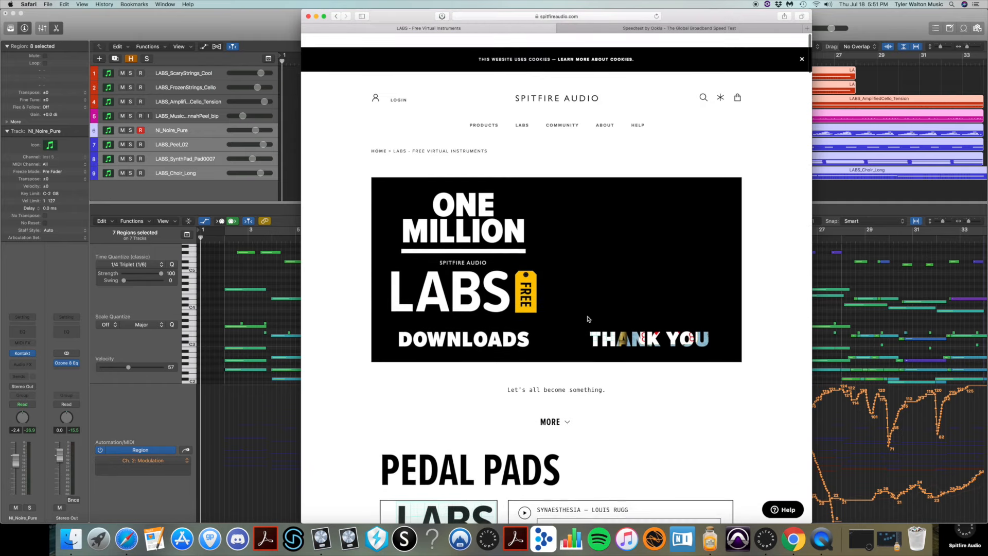
scroll(587, 319, "down", 10)
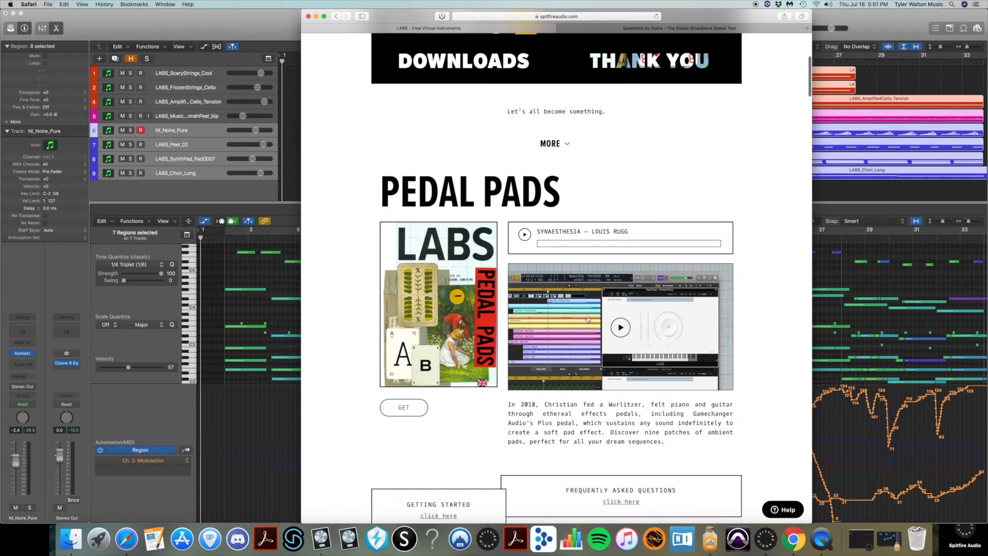
scroll(587, 320, "down", 6)
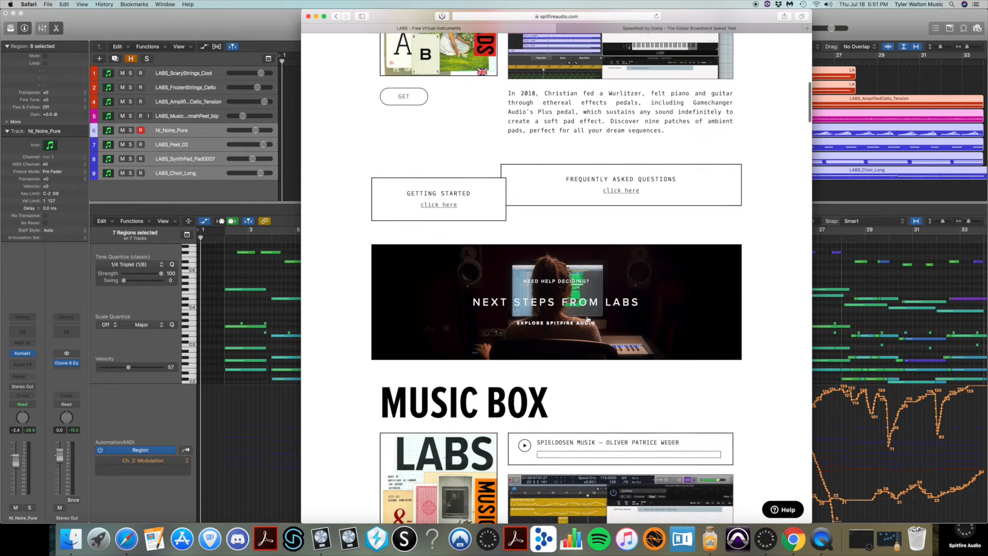
scroll(588, 320, "down", 3)
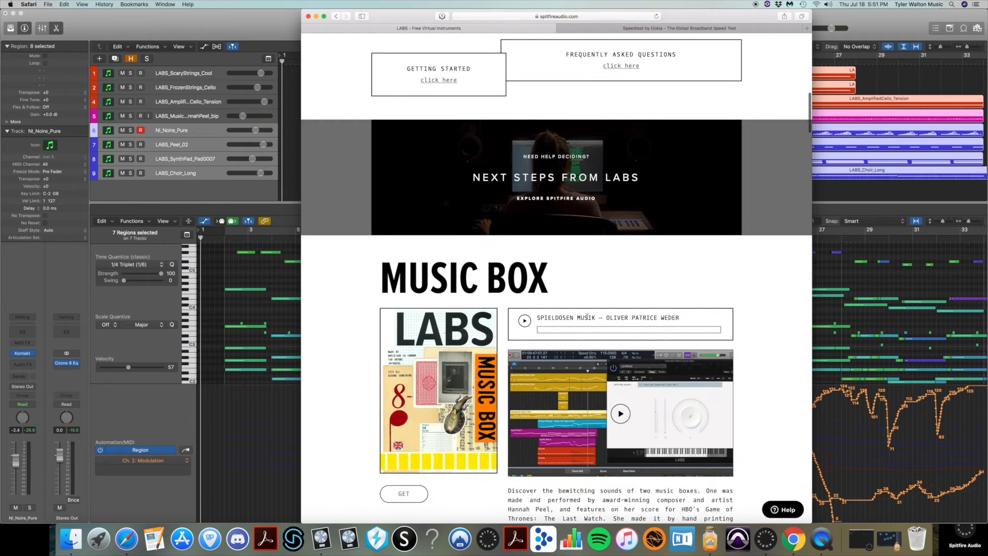
scroll(588, 317, "down", 2)
scroll(587, 319, "down", 15)
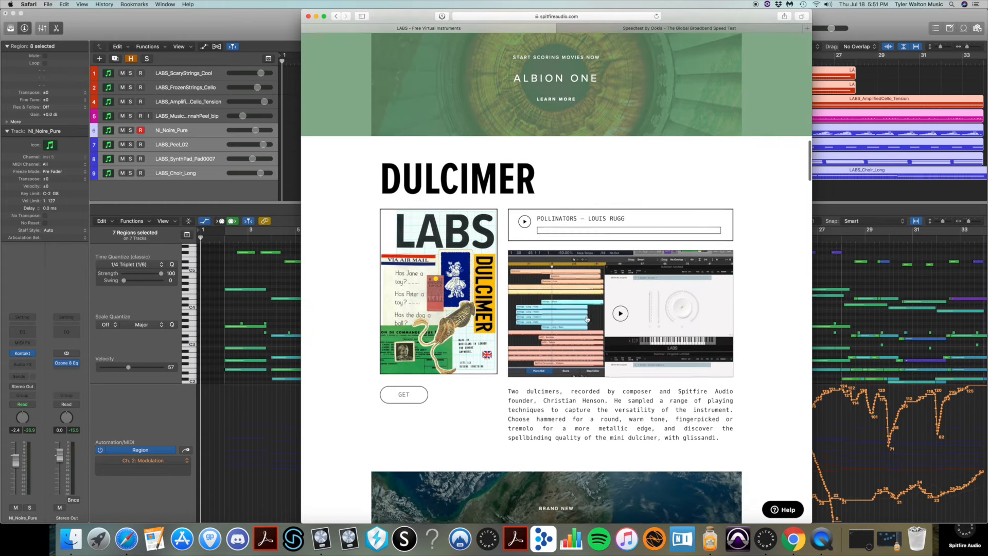
scroll(587, 320, "down", 18)
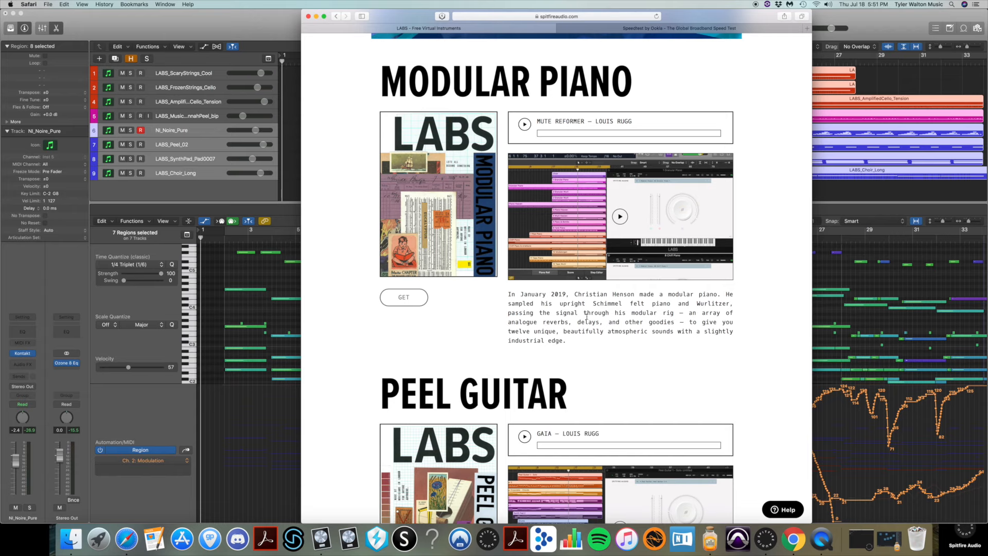
scroll(586, 316, "down", 1)
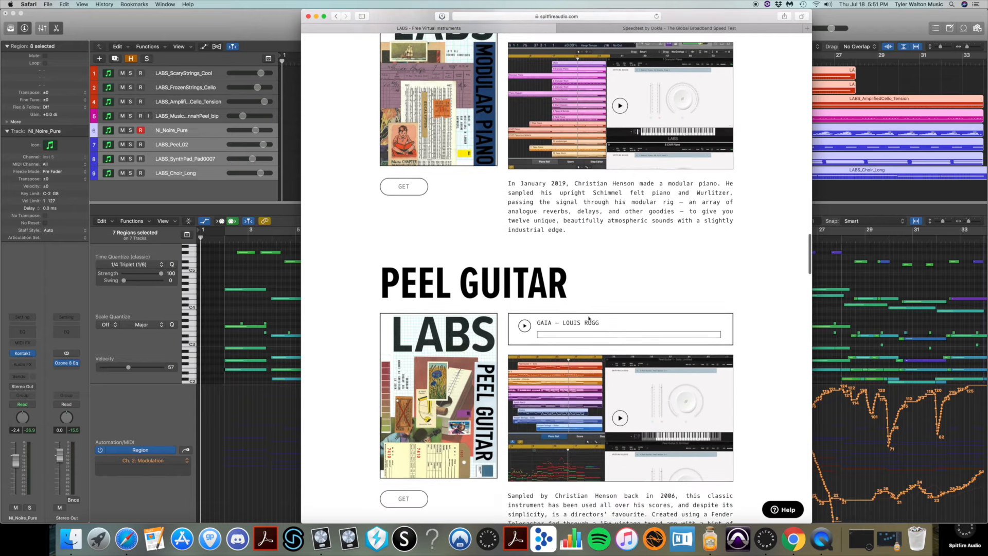
scroll(588, 319, "down", 5)
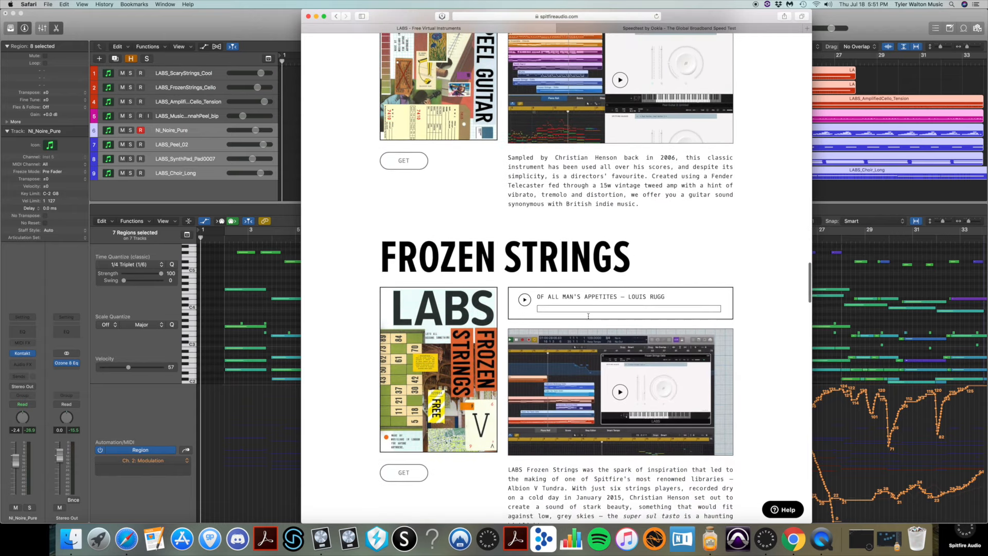
scroll(588, 319, "down", 9)
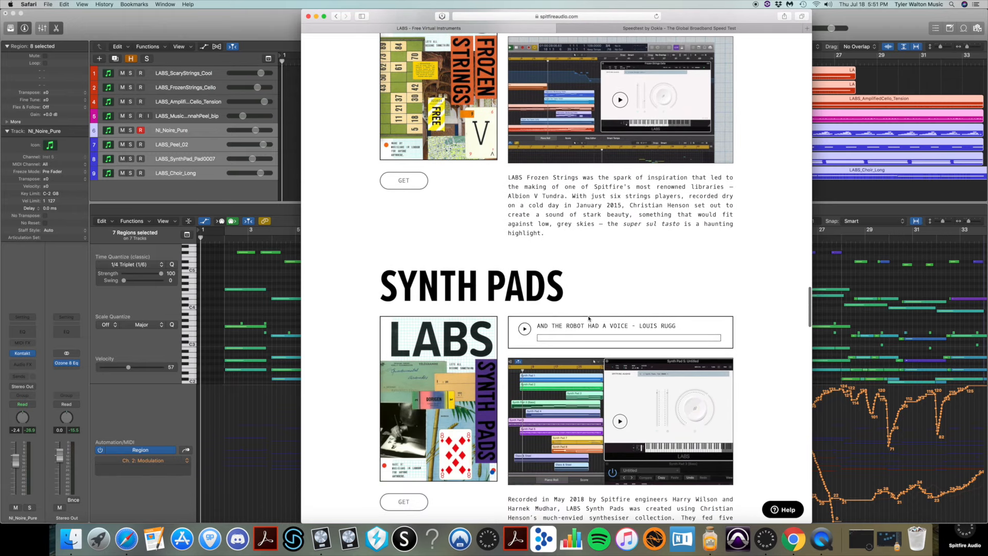
scroll(588, 318, "down", 7)
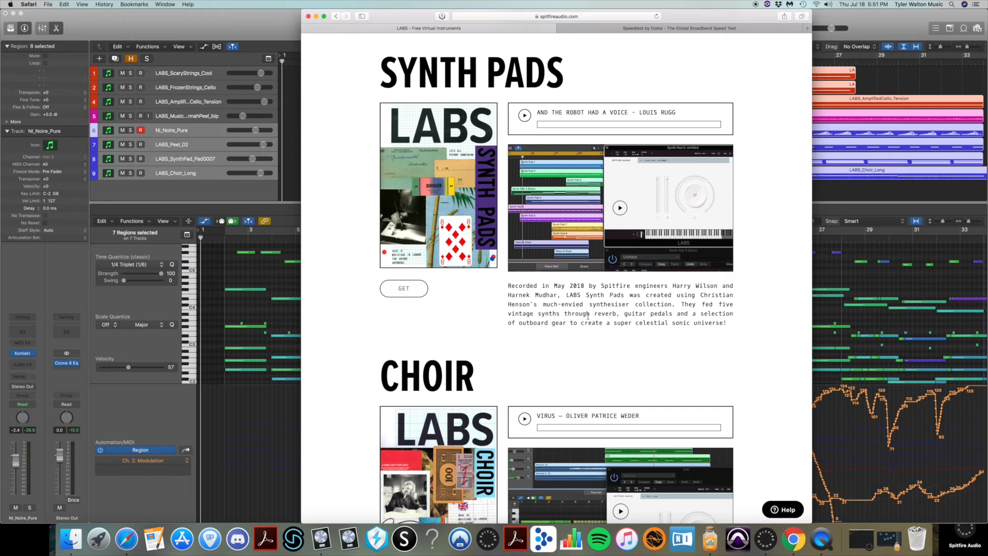
scroll(587, 316, "down", 12)
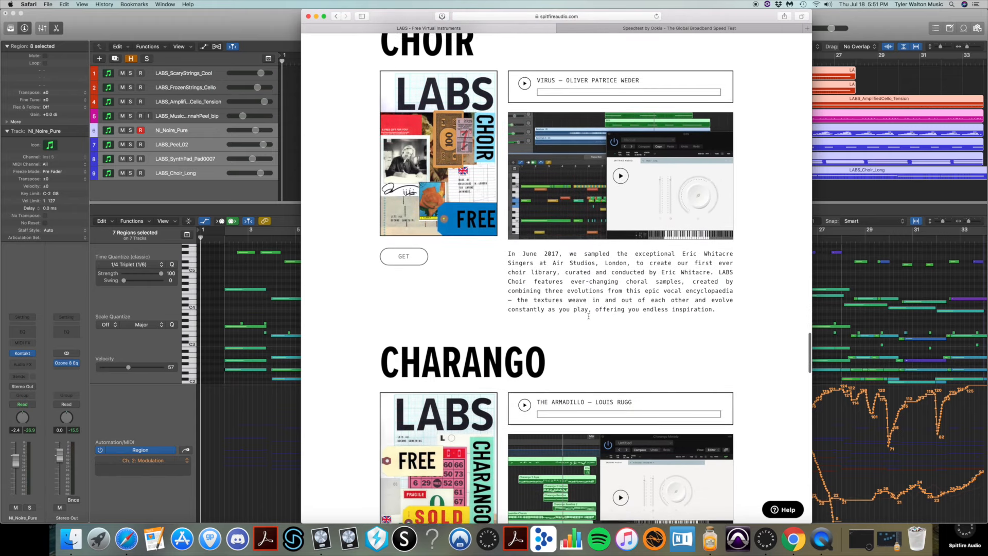
scroll(589, 316, "down", 13)
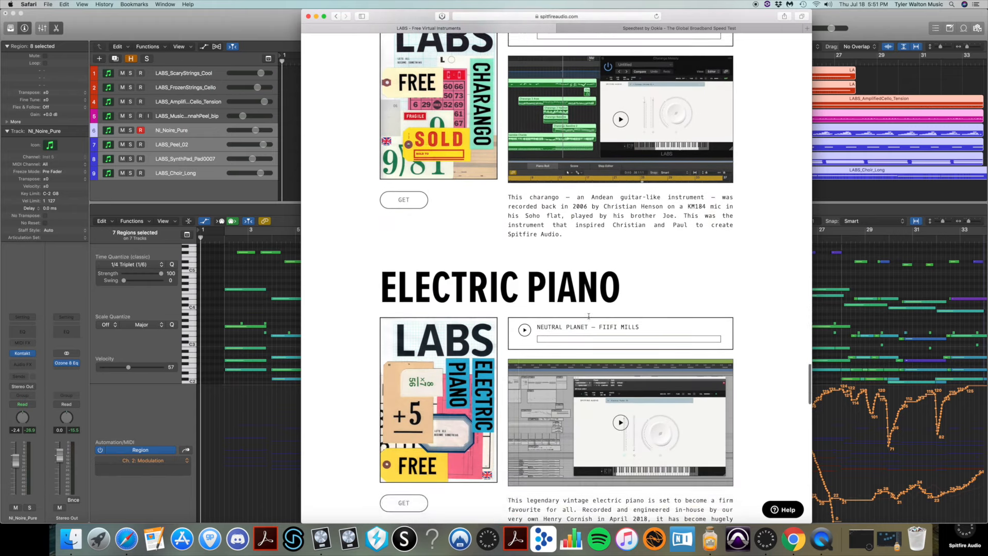
scroll(589, 316, "down", 11)
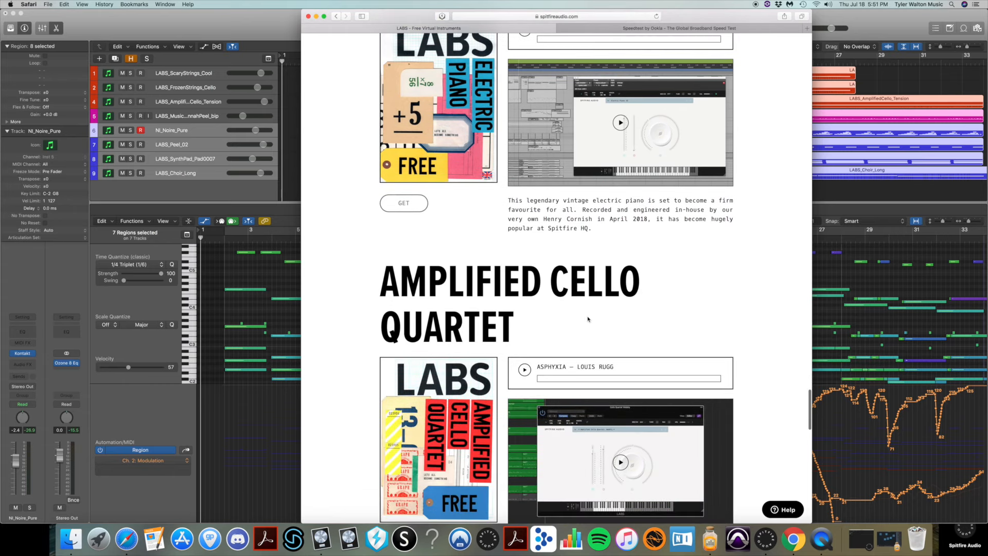
scroll(587, 318, "down", 20)
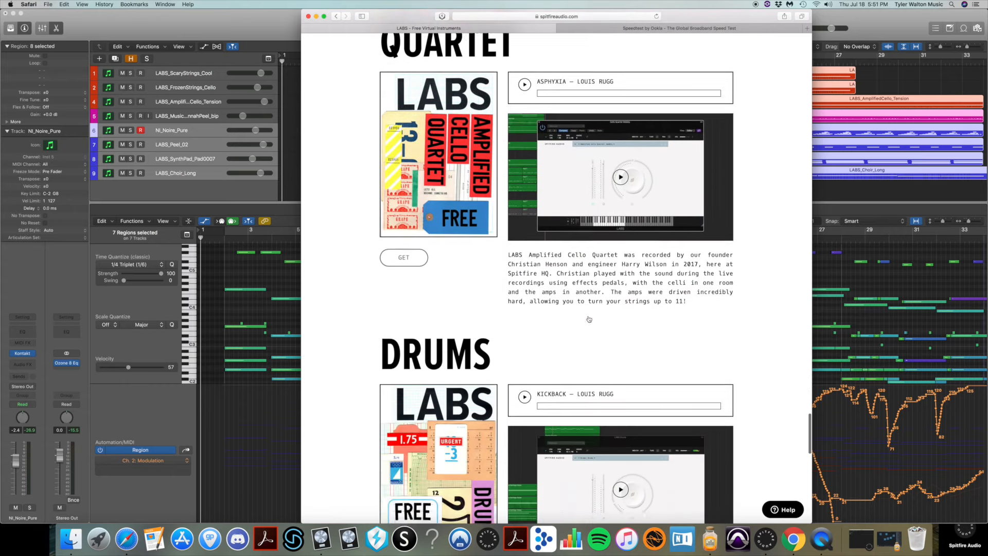
scroll(568, 302, "down", 3)
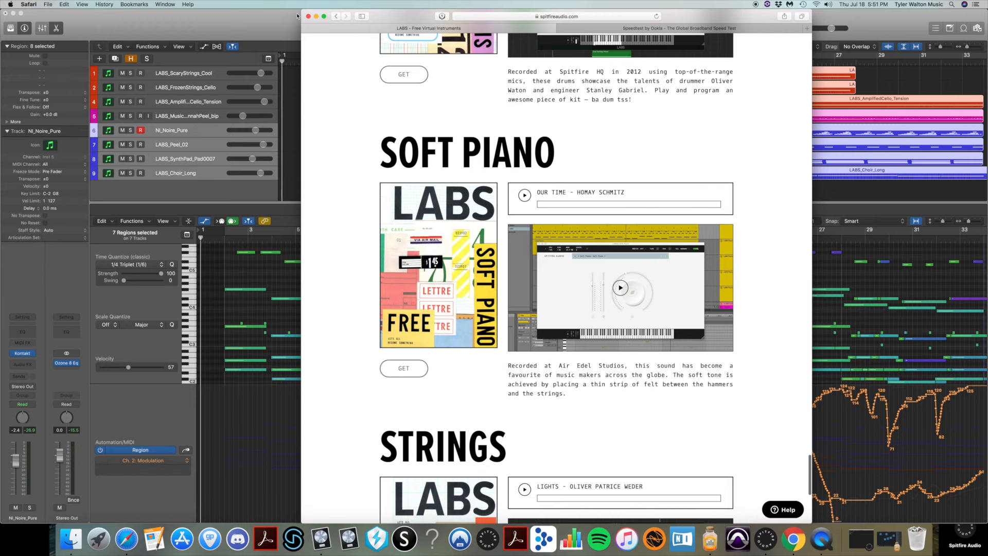
left_click(317, 17)
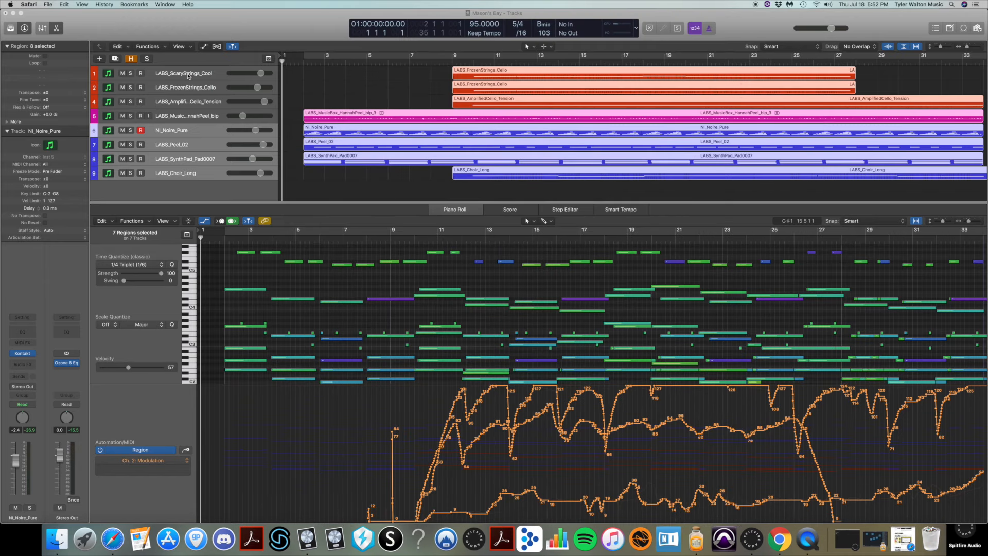
- Open the LABS instrument on the LABS_ScaryStrings_Cool track and look through its preset list without changing the preset
left_click(186, 78)
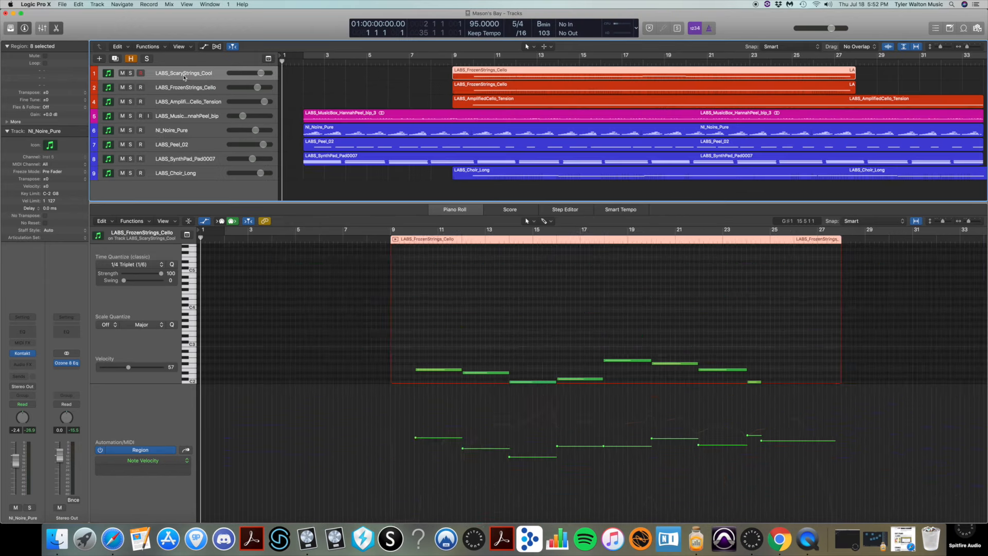
left_click(22, 353)
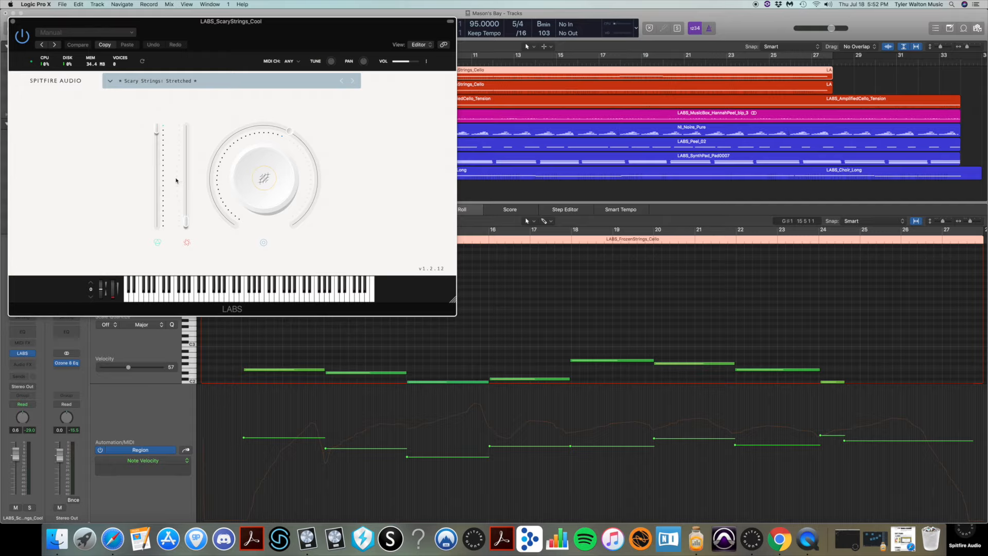
left_click(110, 81)
scroll(193, 168, "down", 4)
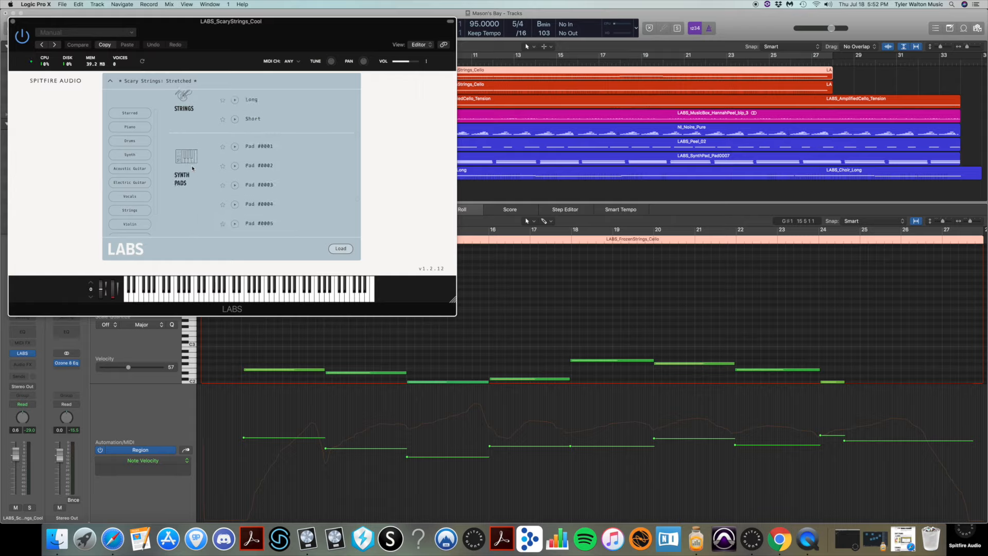
scroll(196, 168, "up", 5)
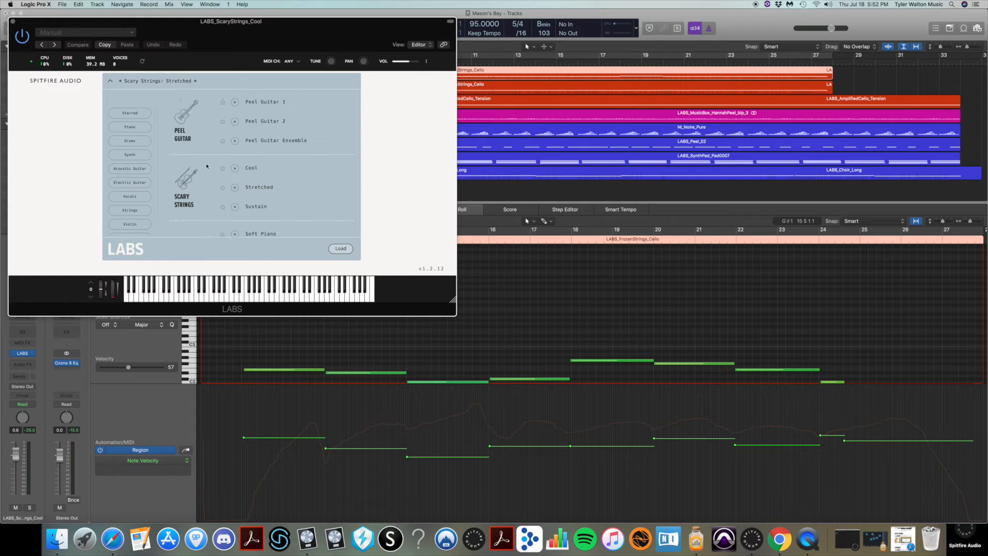
left_click(381, 146)
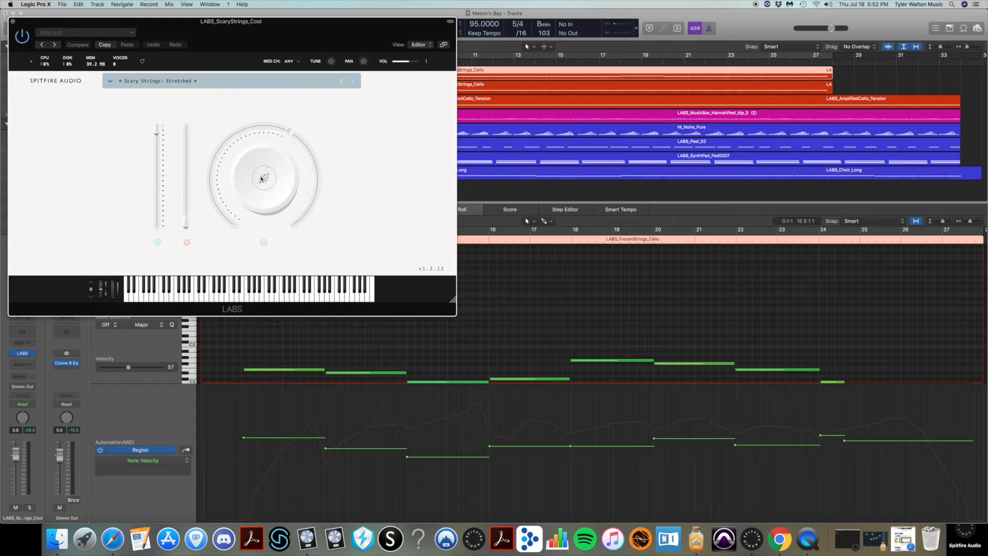
- Show the large knob's Reverb, Attack and Release choices, return the playhead to the start and close the instrument window
left_click(262, 179)
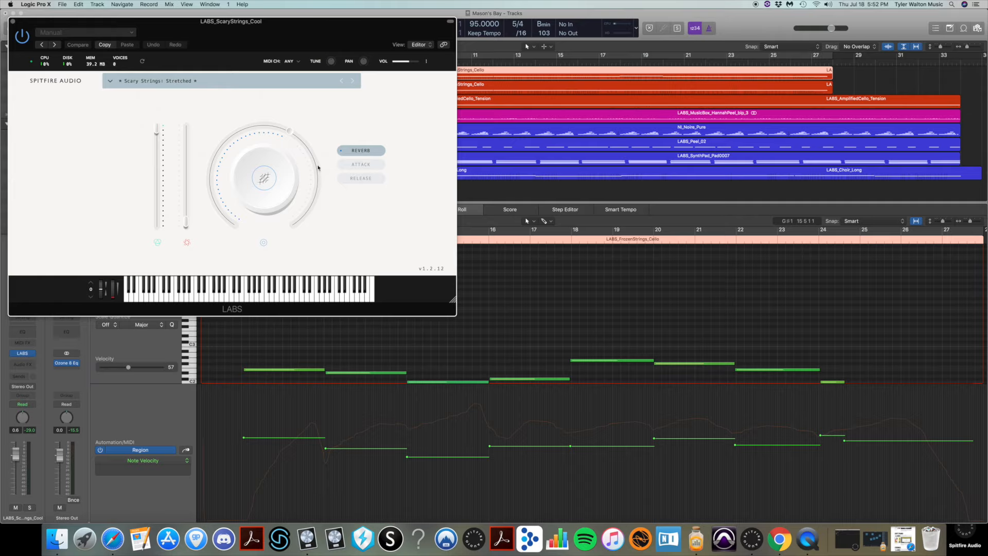
left_click(259, 178)
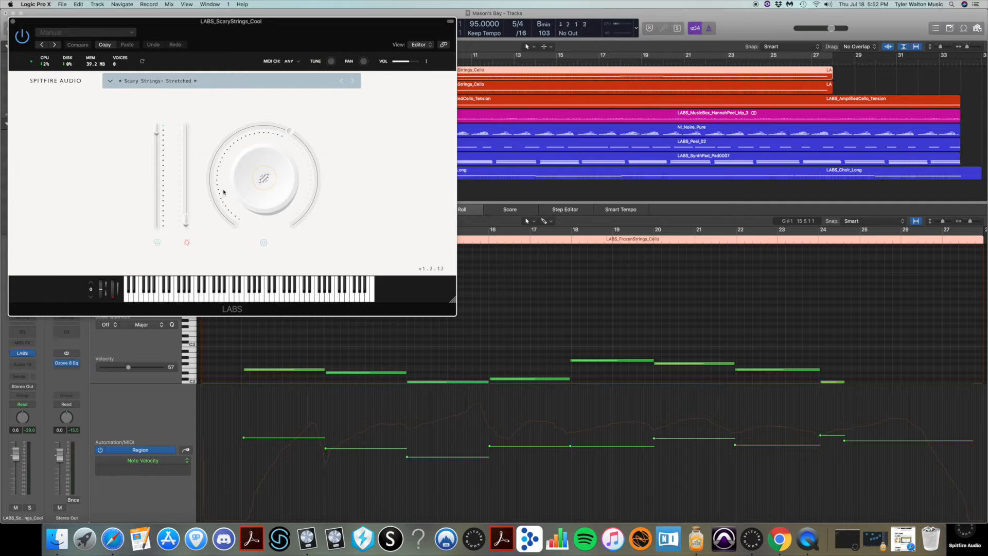
mouse_move(229, 197)
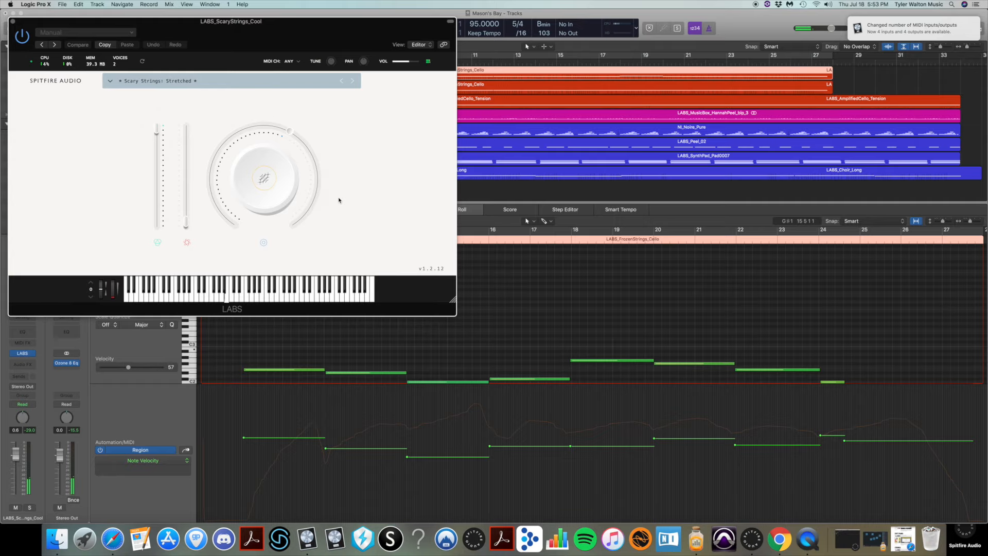
key("Return")
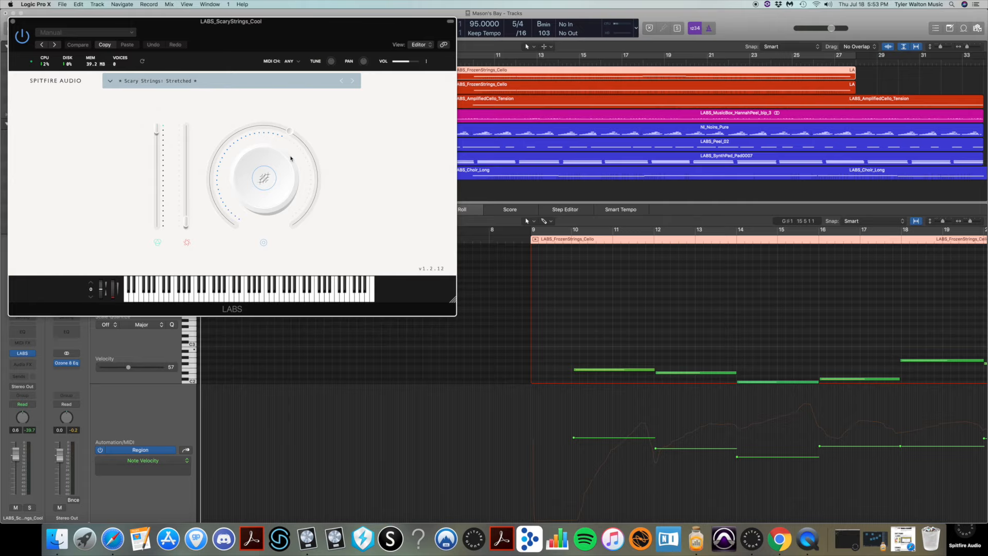
left_click(13, 22)
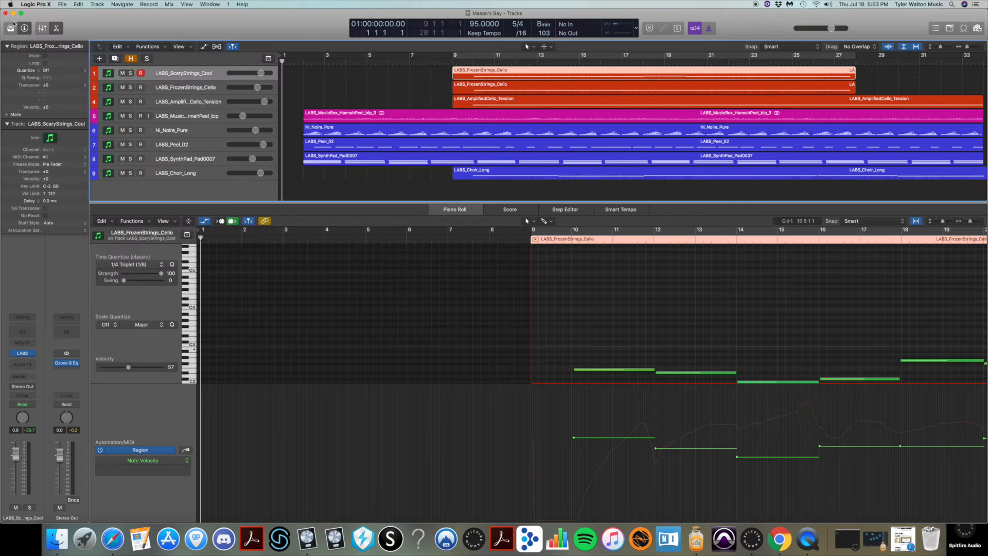
- Solo the LABS_ScaryStrings_Cool track, play it from bar 9, return the playhead to bar 9 and turn its solo off
left_click(131, 73)
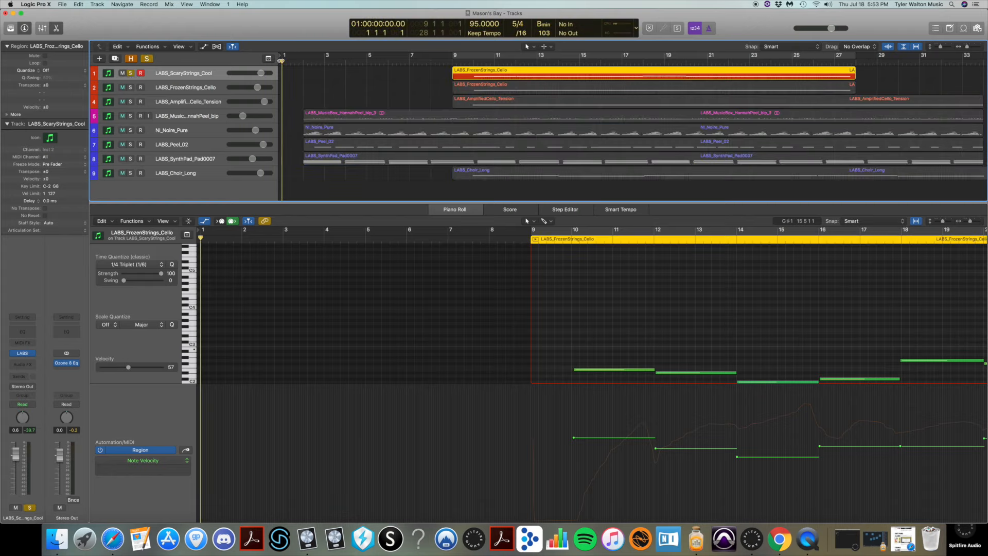
left_click_drag(282, 61, 451, 82)
key("space")
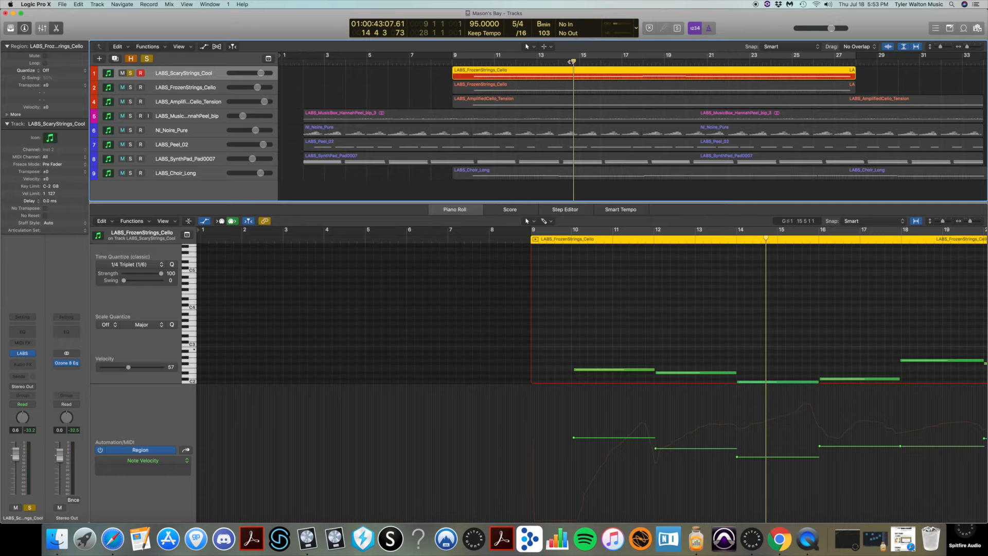
left_click_drag(573, 62, 449, 76)
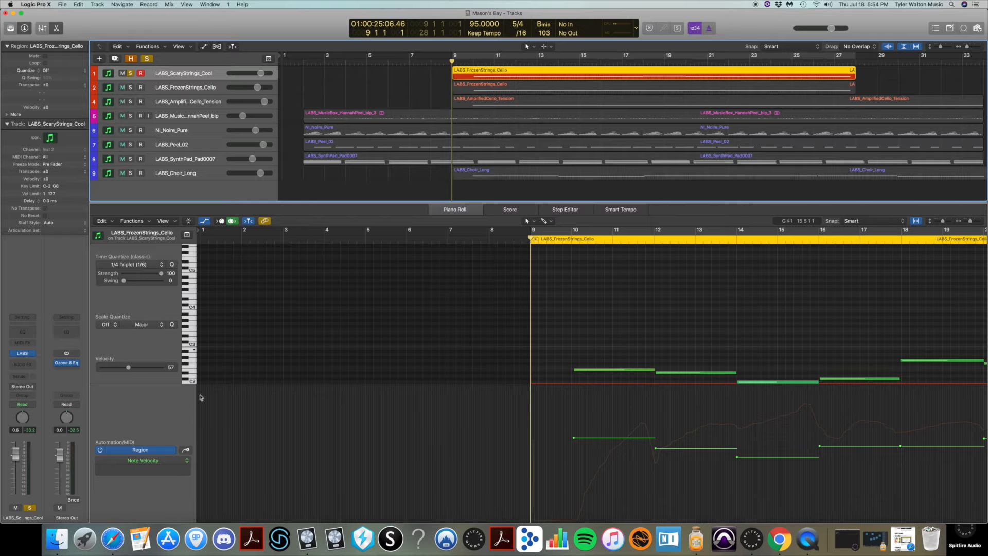
left_click(130, 73)
- Select the LABS_FrozenStrings_Cello track and solo it
left_click(128, 88)
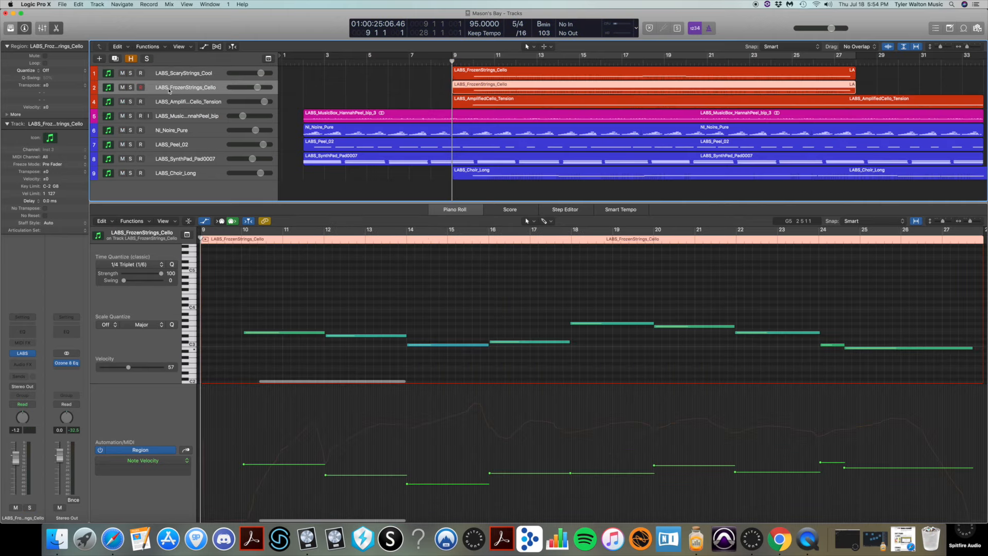
left_click(130, 87)
scroll(220, 258, "up", 1)
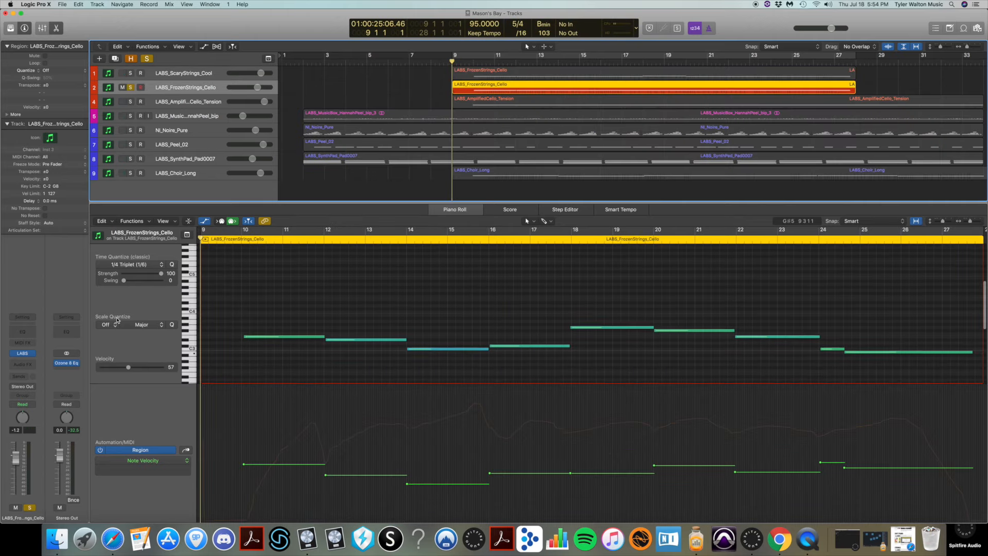
- Open the LABS instrument on the LABS_FrozenStrings_Cello track, show the large knob's Reverb, Attack and Release choices, and close the instrument
left_click(23, 357)
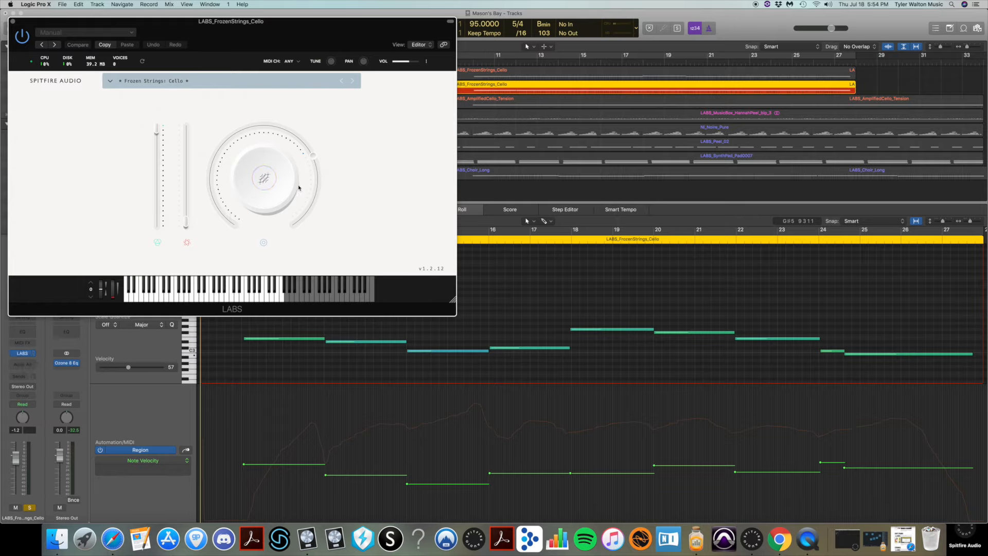
left_click(262, 180)
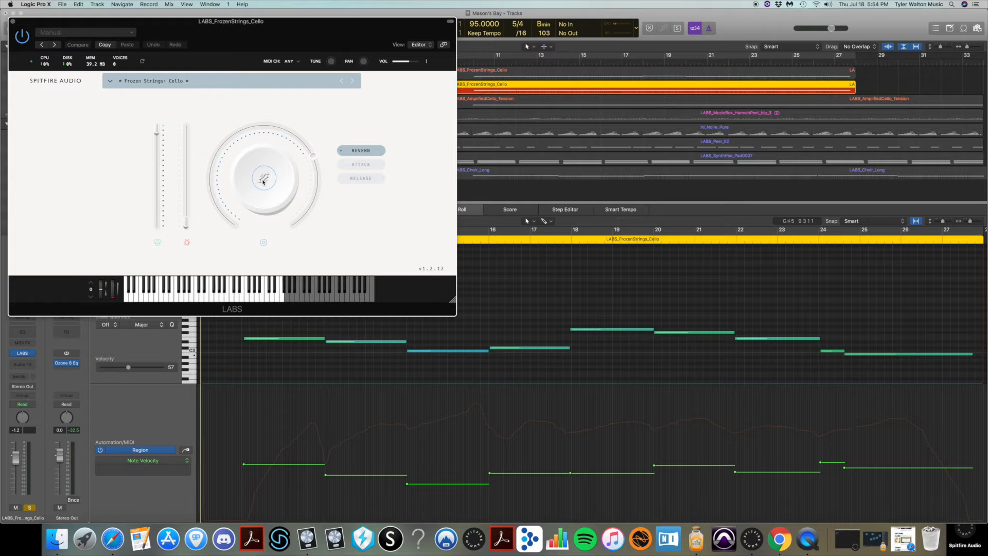
left_click(14, 23)
- Play the soloed LABS_FrozenStrings_Cello track from bar 9, return the playhead to bar 9 and turn its solo off
key("space")
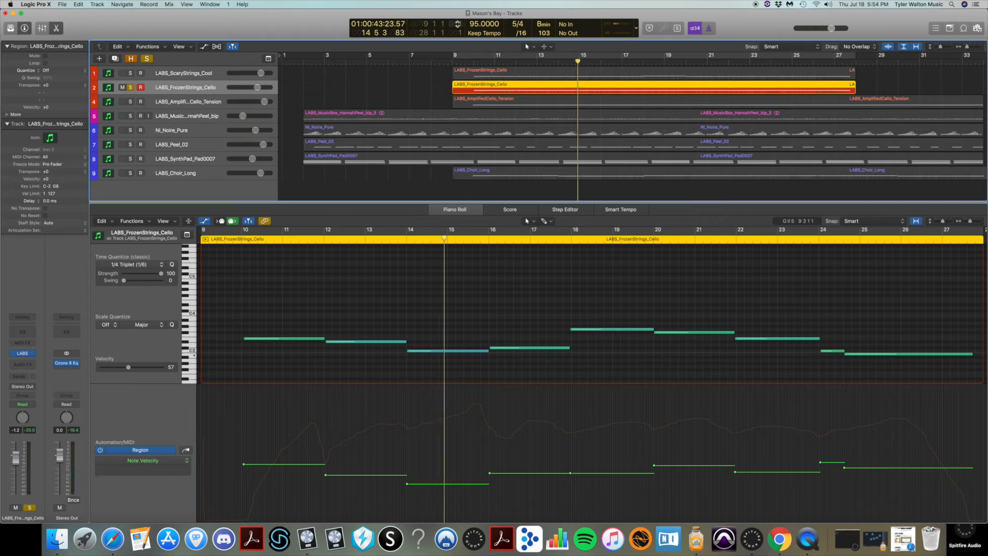
left_click_drag(576, 62, 451, 76)
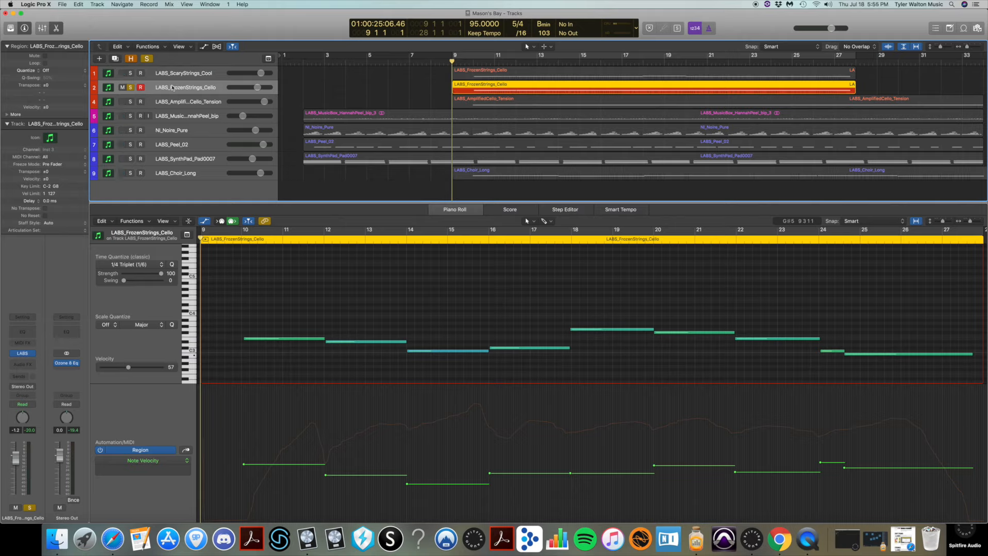
left_click(130, 87)
- Solo the LABS_AmplifiedCello_Tension track and check the large knob's Reverb and Release choices in its LABS instrument
left_click(183, 103)
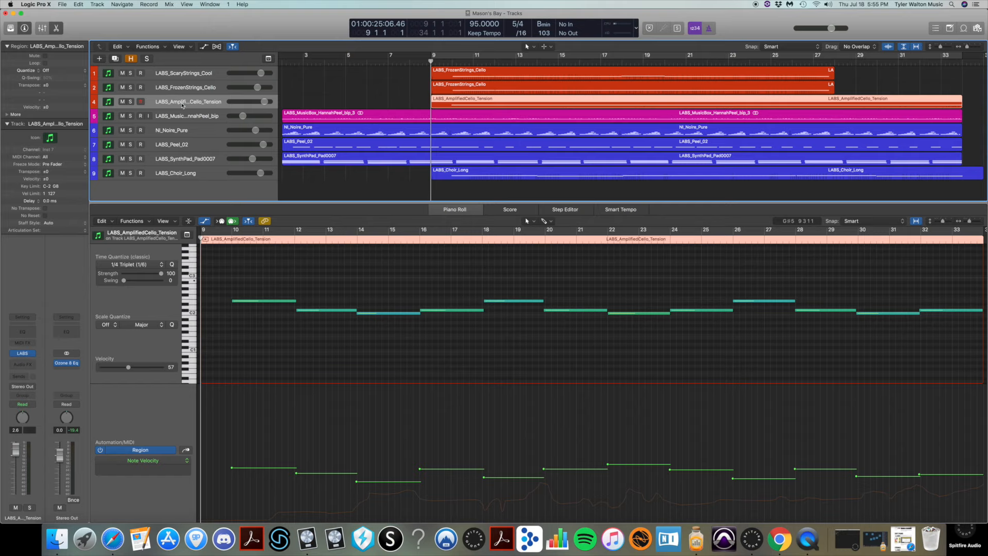
left_click(131, 102)
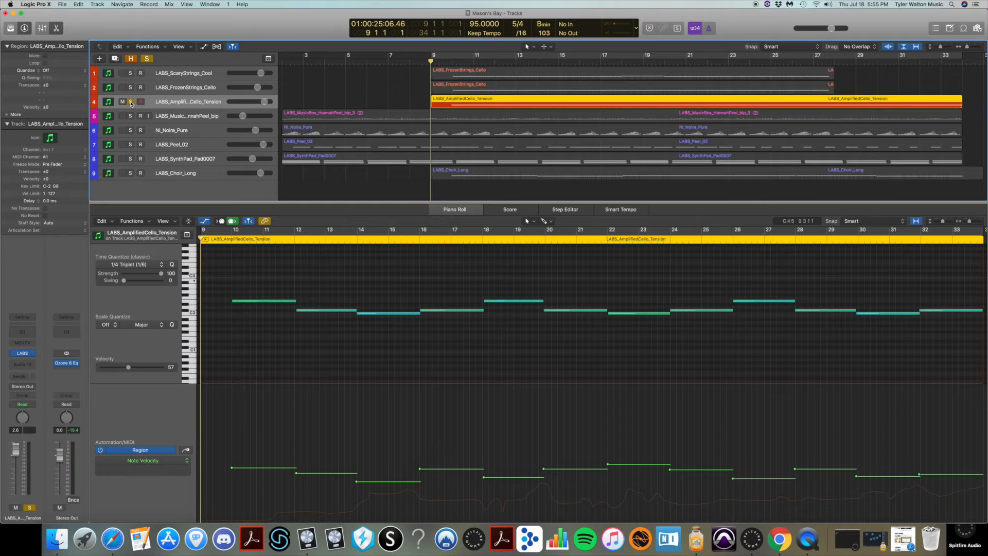
left_click(23, 354)
mouse_move(273, 179)
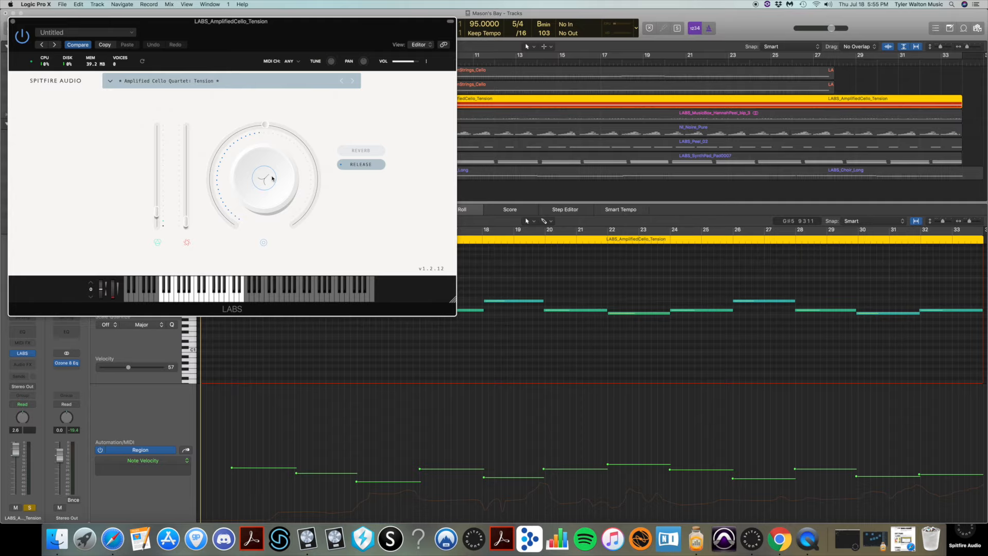
left_click(13, 21)
- Play the soloed LABS_AmplifiedCello_Tension track from bar 9, stop it and move the playhead to bar 2
key("space")
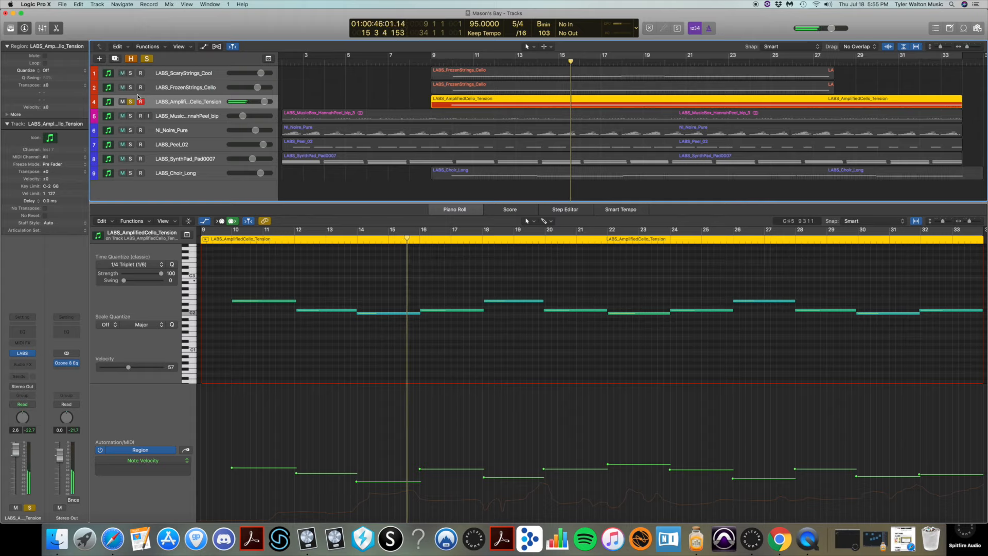
key("space")
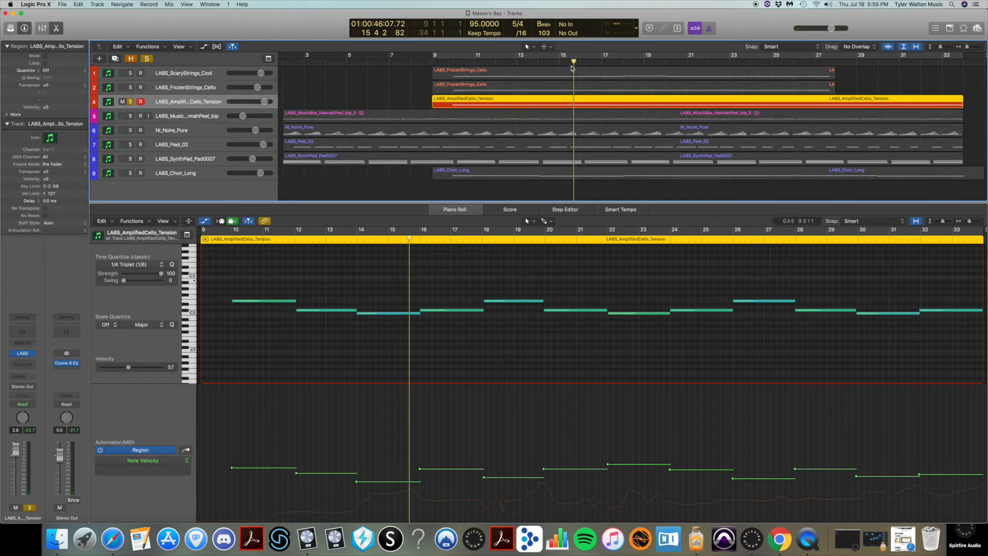
left_click_drag(571, 67, 303, 84)
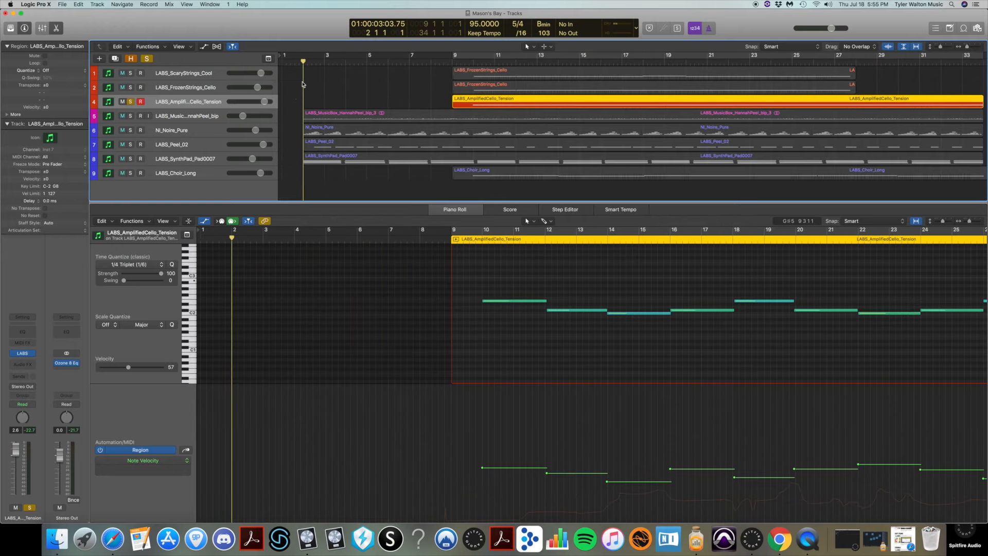
- Select the LABS_MusicBox_HannahPeel_bip track, show the hidden tracks and select the hidden LABS_MusicBox_HannahPeel source track
left_click(208, 121)
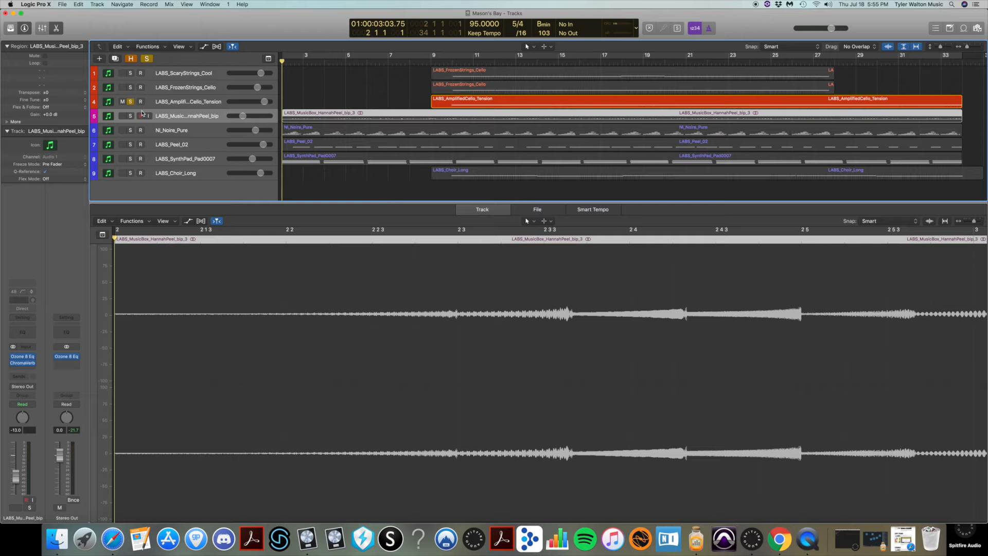
left_click(131, 58)
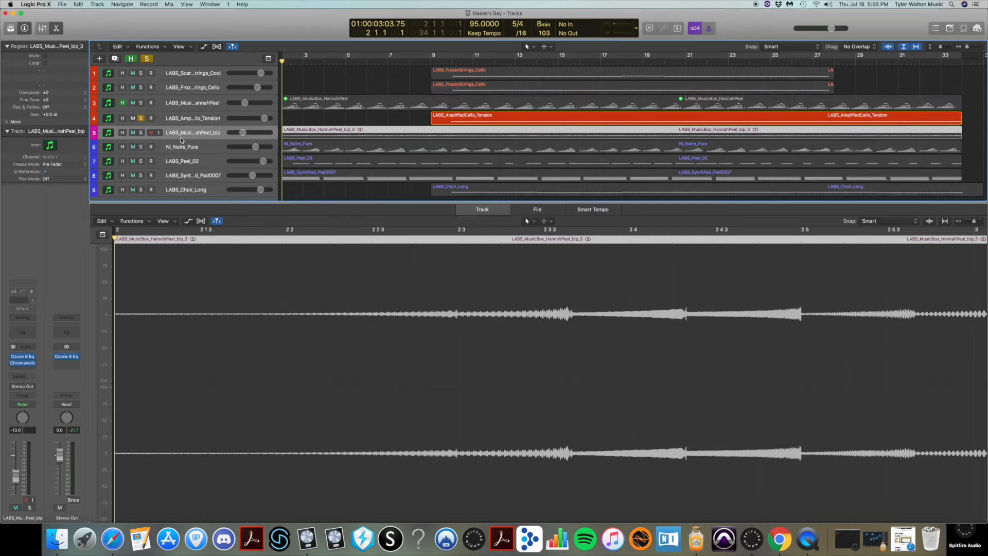
left_click(183, 109)
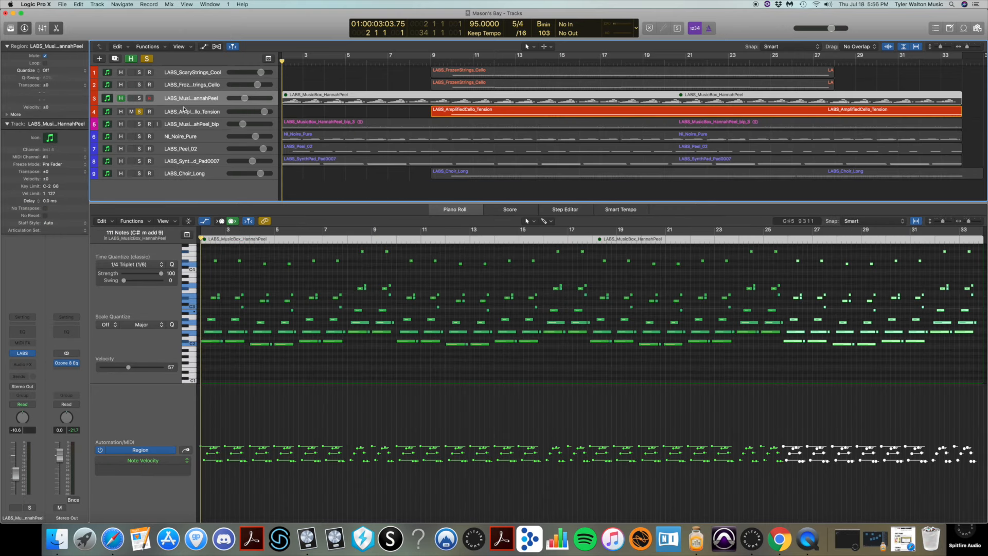
- Open the LABS music box instrument, show the large knob's Reverb and Tightness choices, and close the instrument
left_click(22, 354)
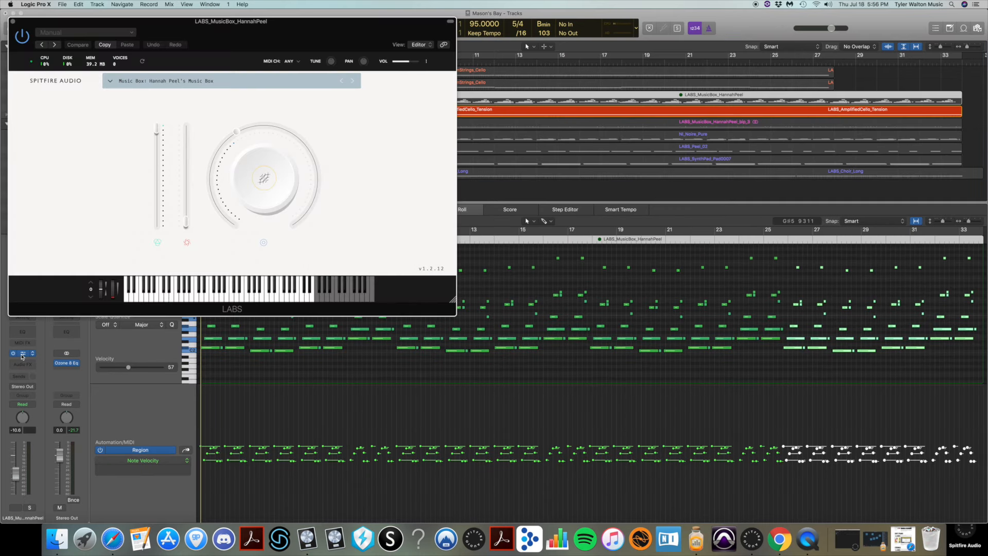
left_click(262, 177)
left_click_drag(285, 183, 295, 175)
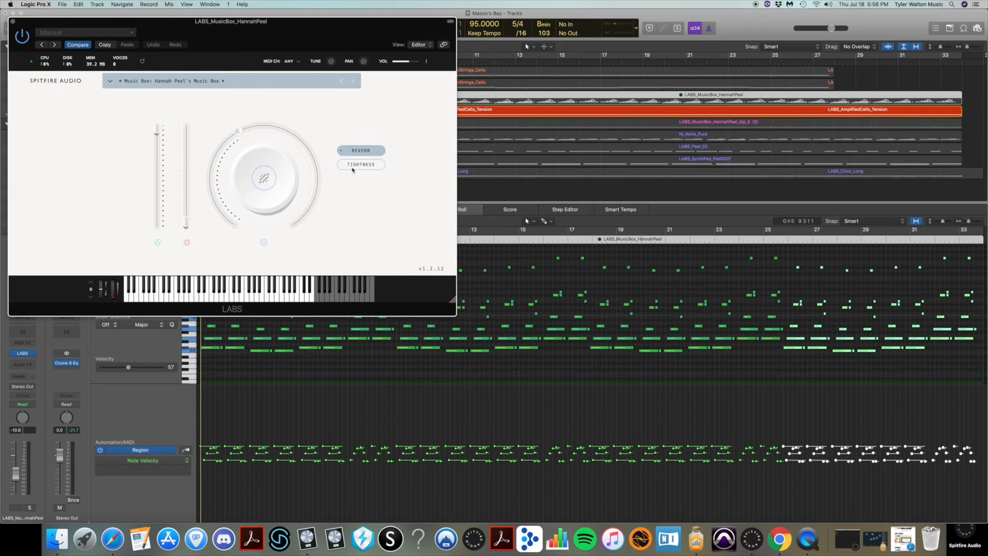
left_click(13, 22)
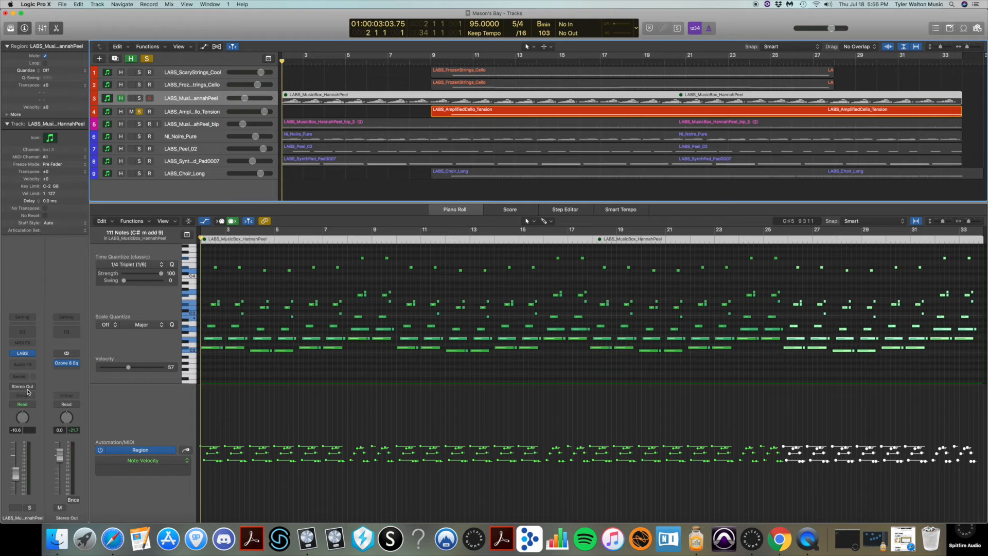
- Hide the source track again and switch the solo from LABS_AmplifiedCello_Tension to the LABS_MusicBox_HannahPeel_bip and NI_Noire_Pure tracks
left_click(132, 59)
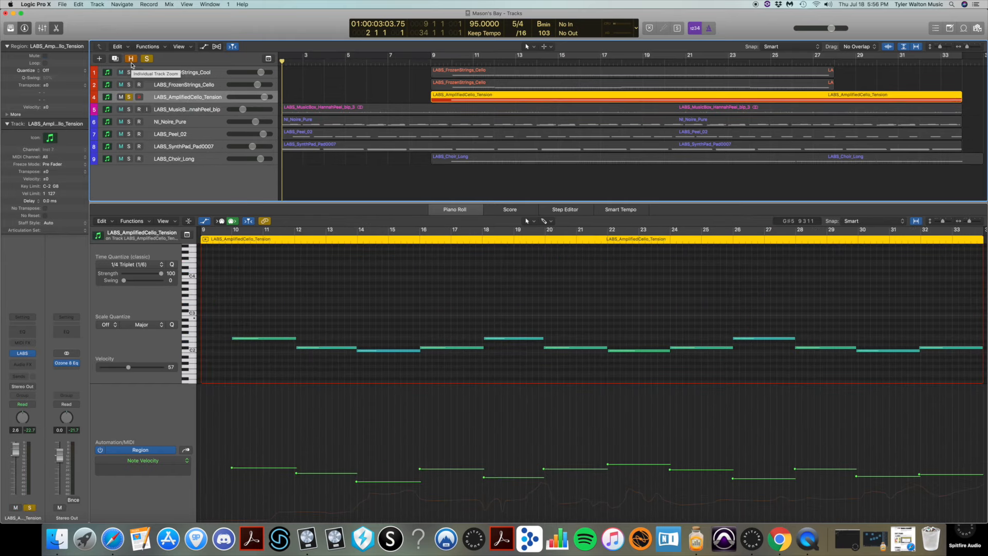
left_click(128, 97)
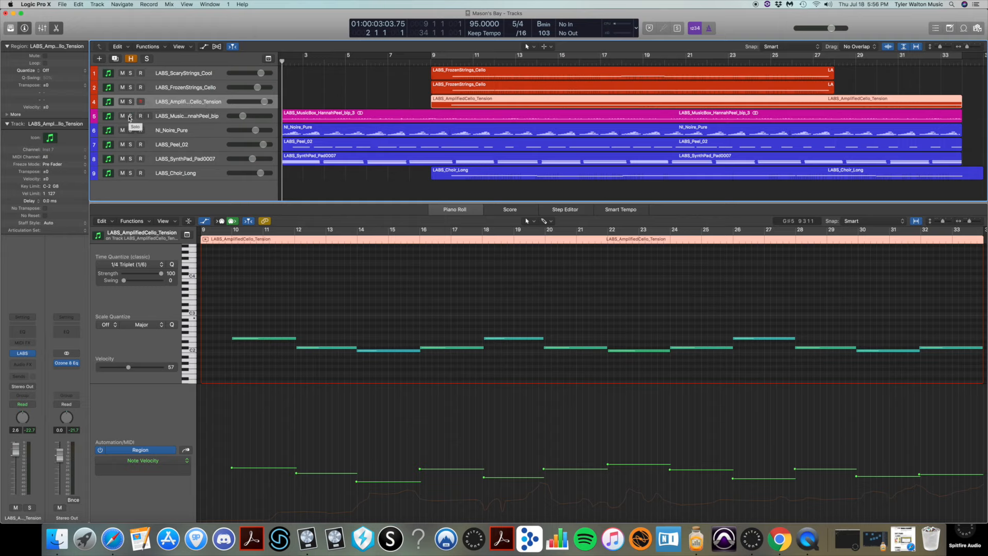
left_click(130, 116)
left_click(131, 131)
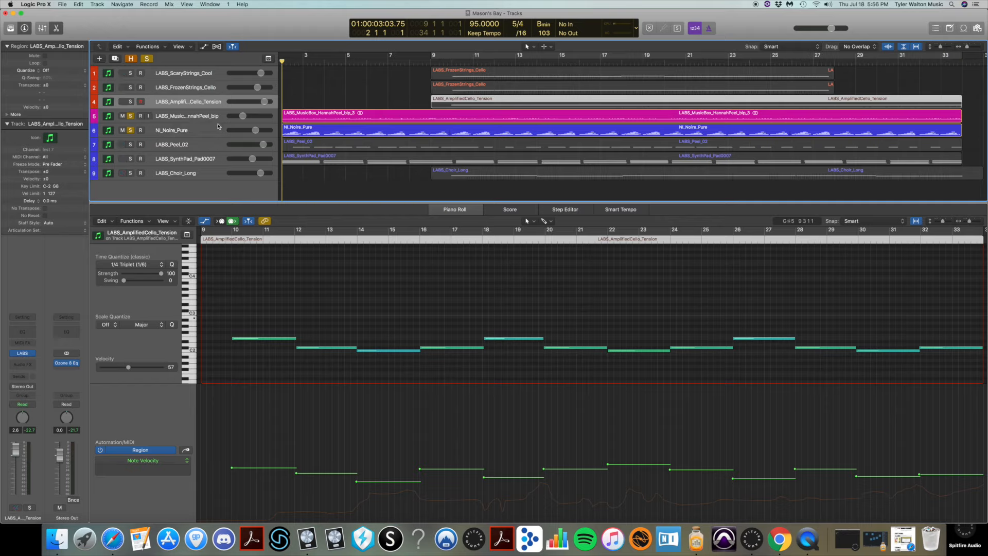
- Play the two soloed tracks from bar 2, turn off NI_Noire_Pure's solo during playback and select the LABS_MusicBox_HannahPeel_bip track
key("space")
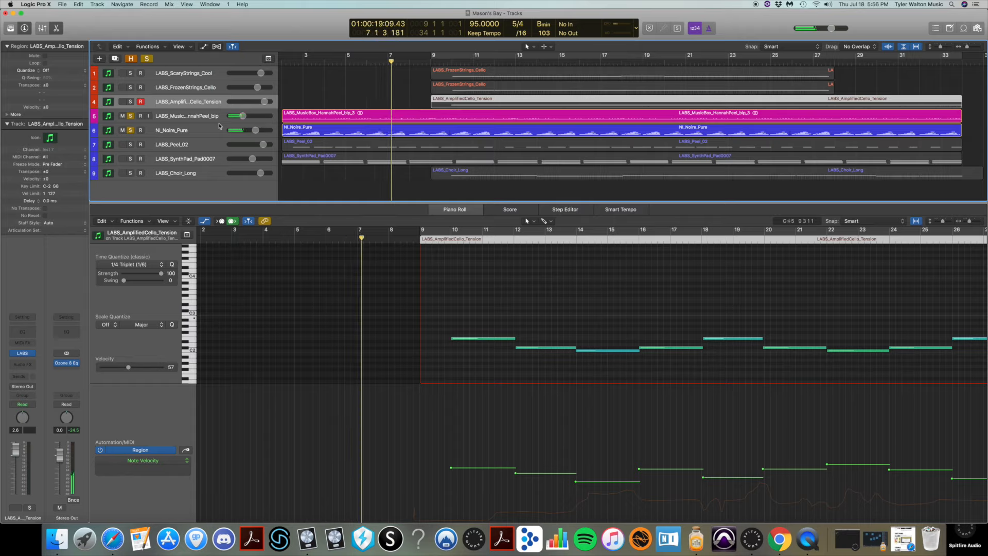
left_click(132, 130)
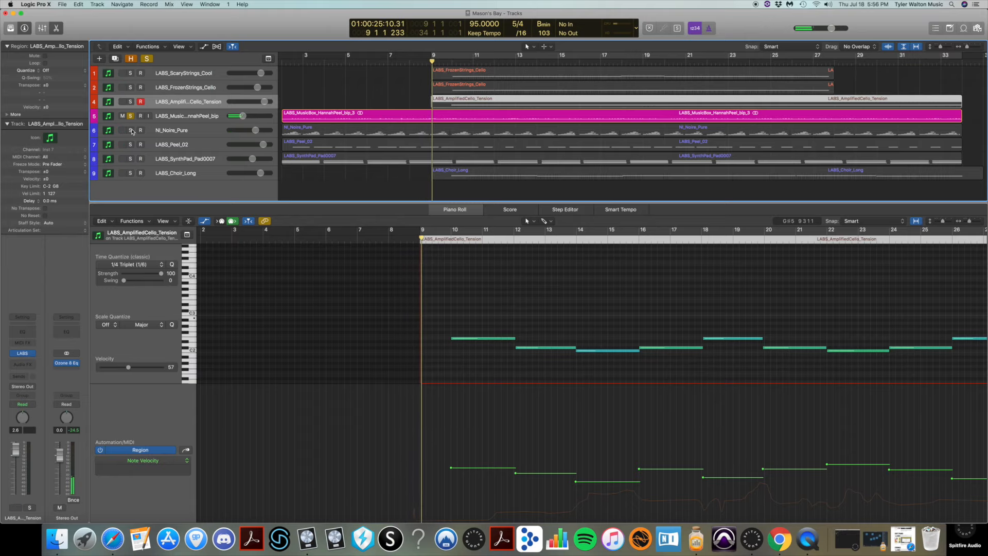
left_click(182, 117)
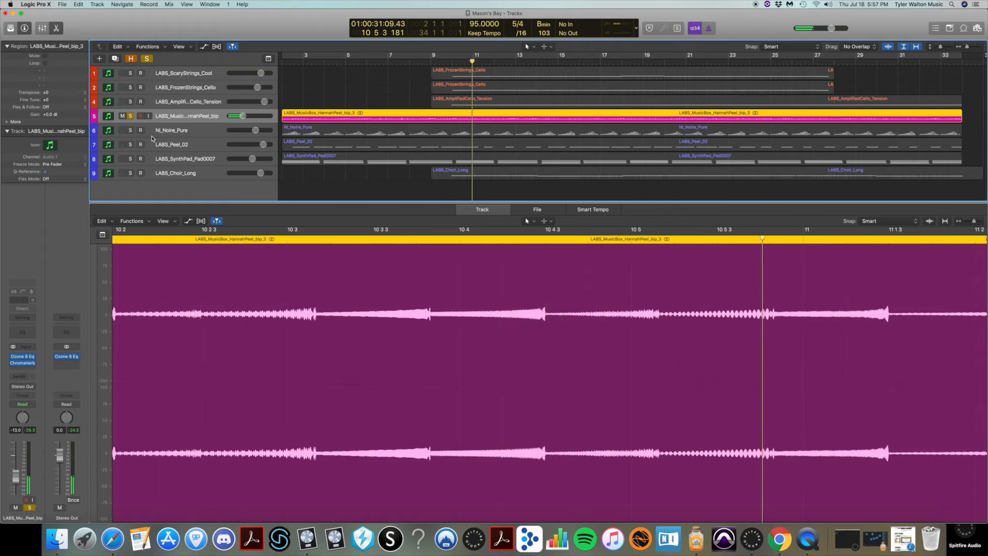
- Examine the Ozone 8 Equalizer and ChromaVerb settings on the LABS_MusicBox_HannahPeel_bip track, closing each plug-in after viewing
left_click(21, 358)
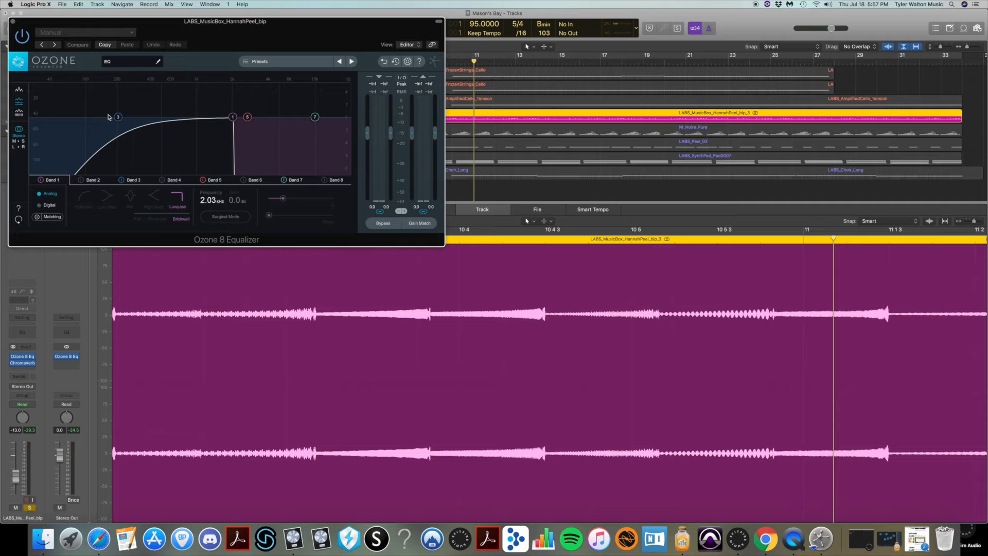
left_click(13, 21)
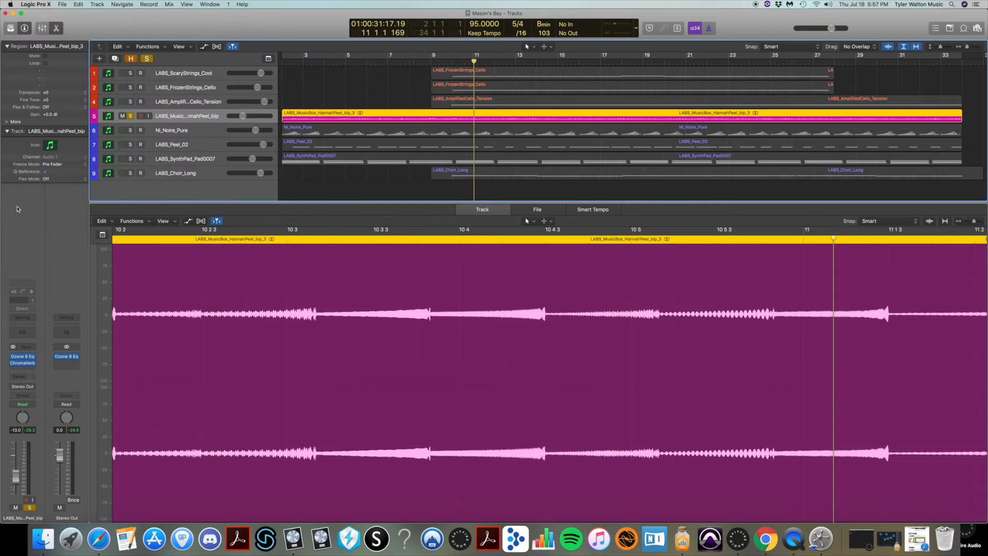
left_click(24, 364)
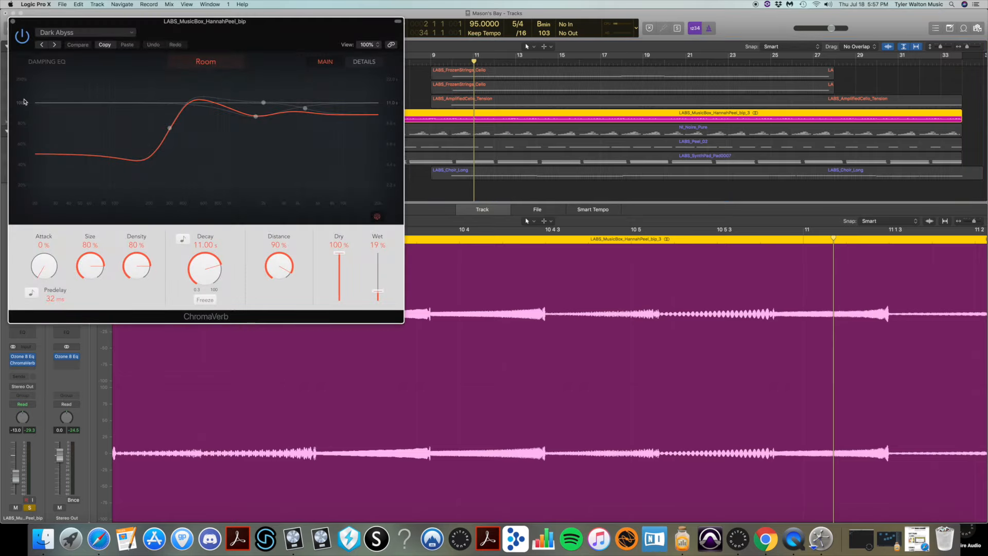
left_click(14, 23)
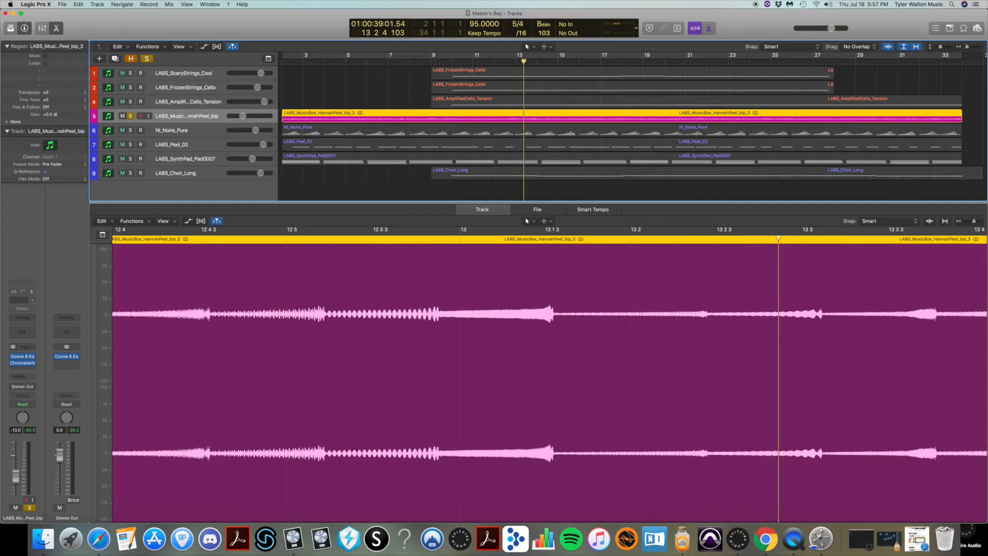
- Select the LABS_Peel_02 track, switch the solo to it from LABS_MusicBox_HannahPeel_bip and move the playhead to bar 2
left_click(164, 146)
left_click(130, 116)
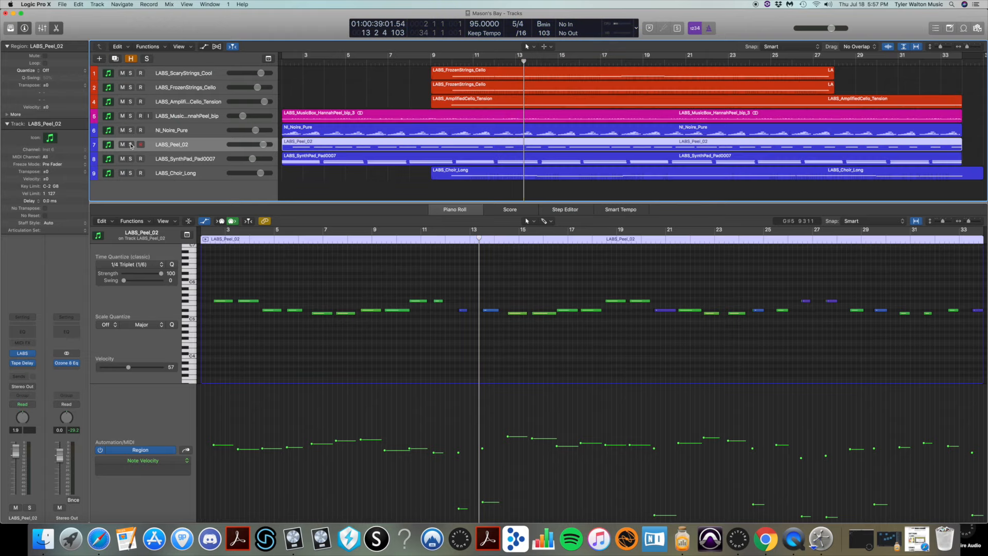
left_click(131, 145)
left_click_drag(523, 62, 283, 63)
- Open the LABS instrument on the LABS_Peel_02 track, show the large knob's Reverb and Tightness choices, and close the instrument
mouse_move(21, 365)
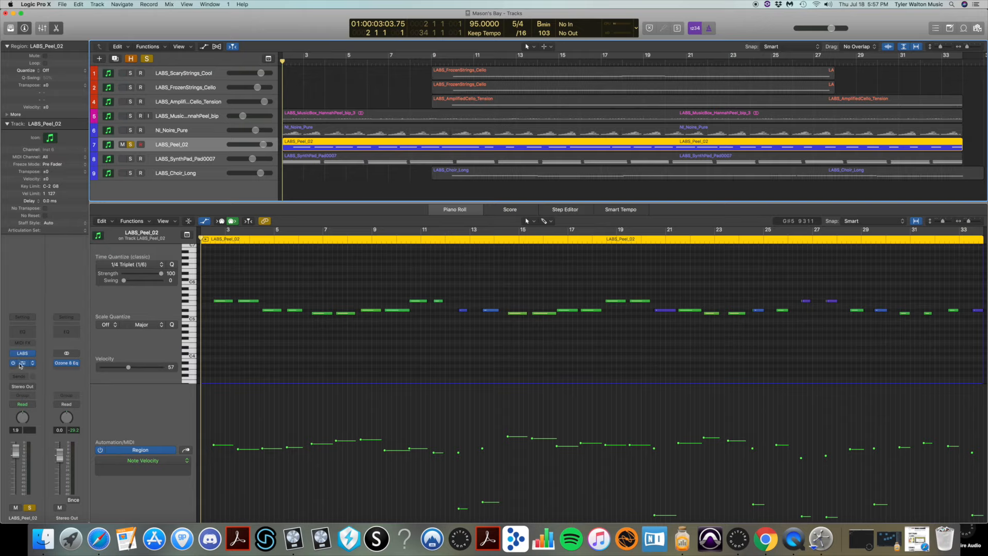
left_click(23, 354)
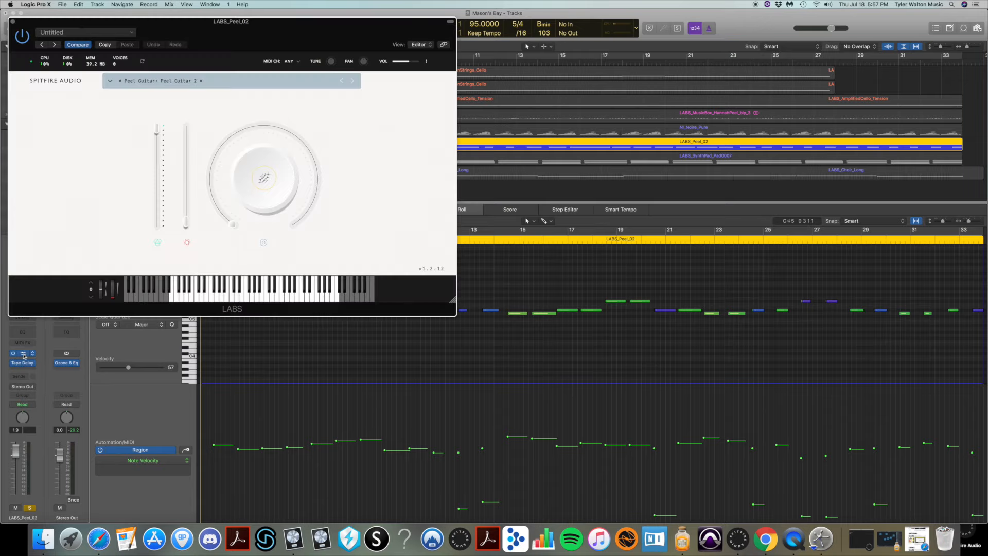
mouse_move(260, 186)
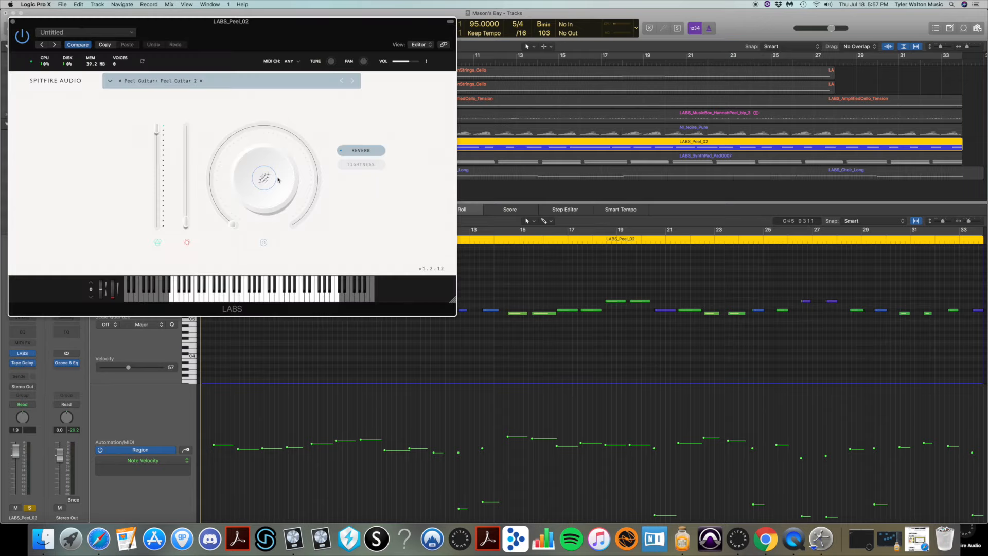
left_click(12, 22)
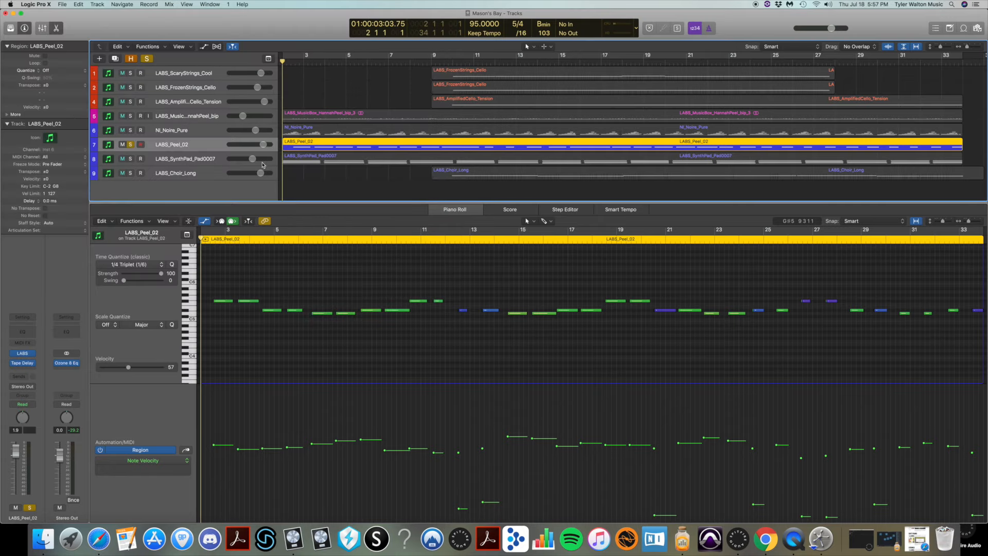
- Play LABS_Peel_02 from bar 2, adding the LABS_MusicBox_HannahPeel_bip and NI_Noire_Pure tracks to the solo during playback
key("space")
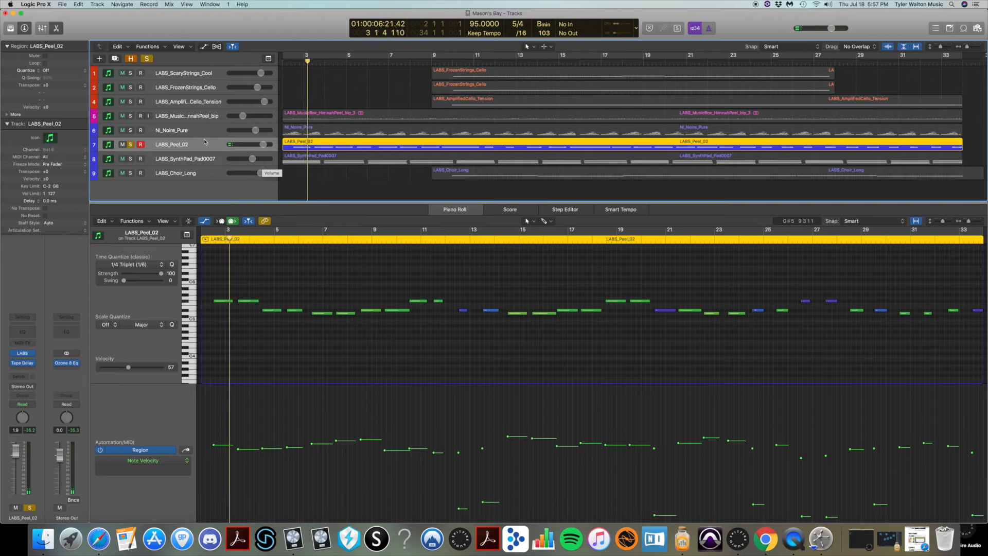
left_click(131, 116)
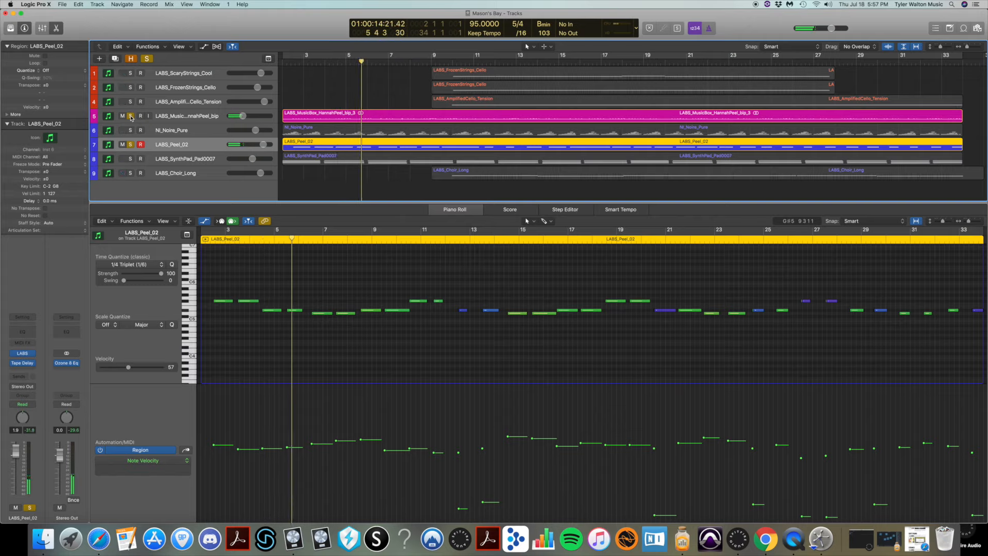
left_click(130, 130)
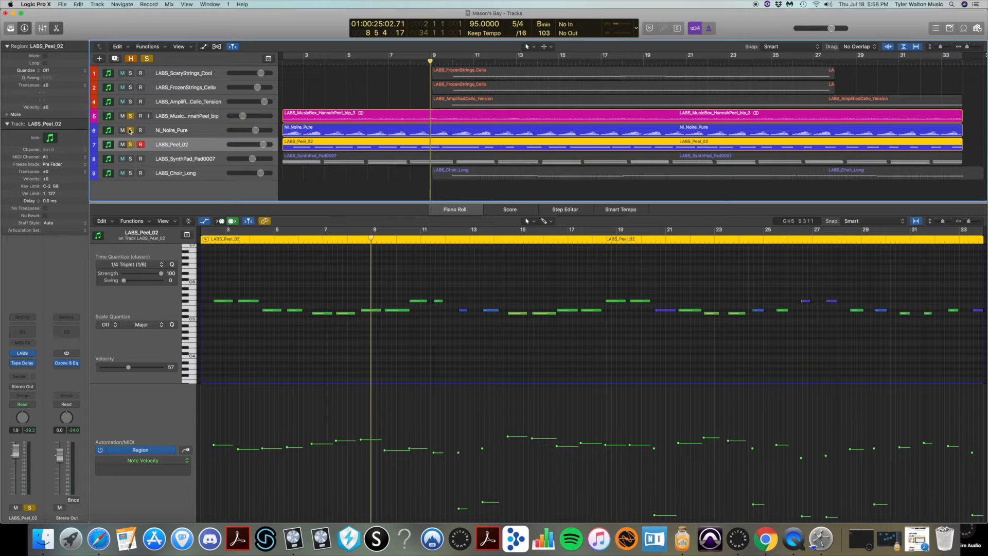
- Return the playhead to the start and clear the solo from LABS_MusicBox_HannahPeel_bip, NI_Noire_Pure and LABS_Peel_02
key("Return")
left_click(130, 116)
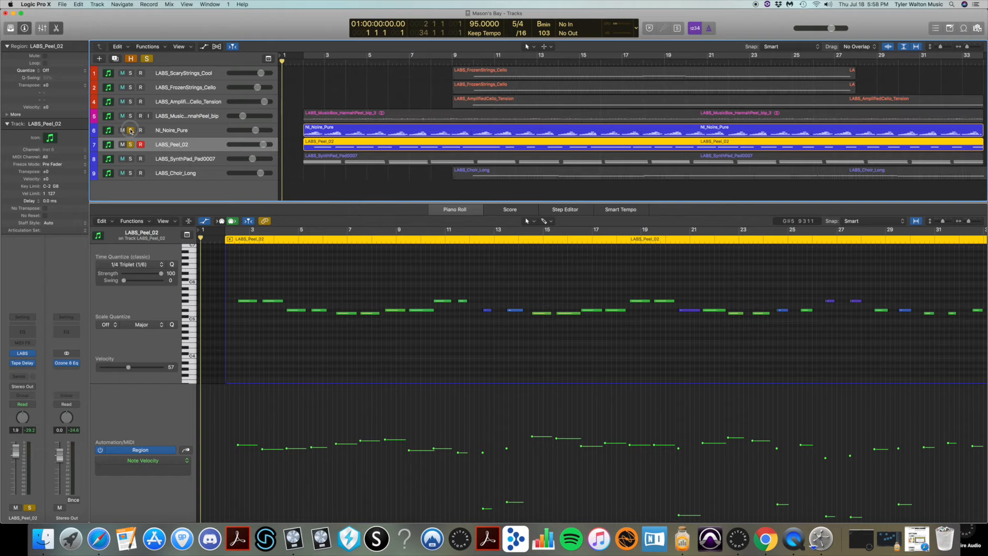
left_click(130, 130)
left_click(130, 144)
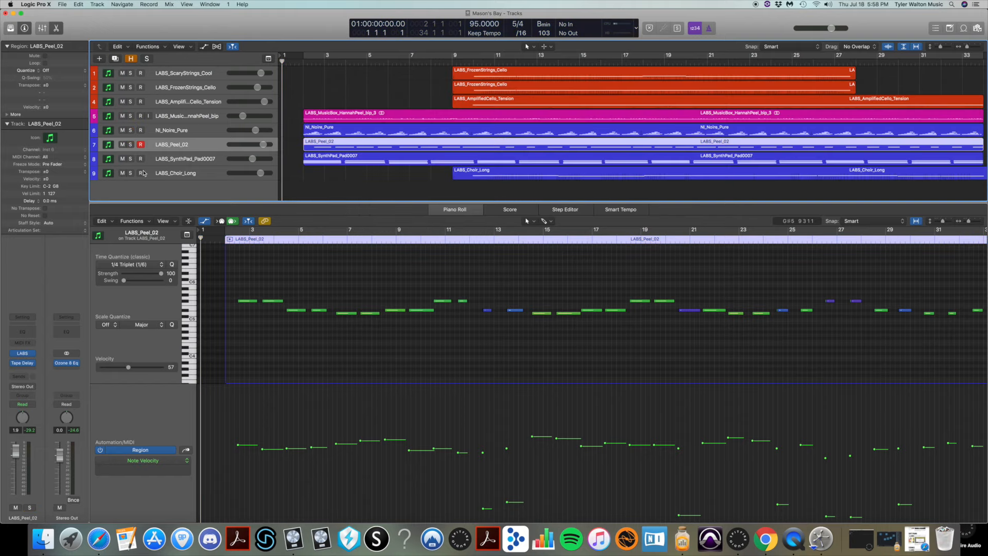
- Select the LABS_SynthPad_Pad0007 track, open its LABS instrument, browse the Synth Pads presets and close the instrument
left_click(162, 160)
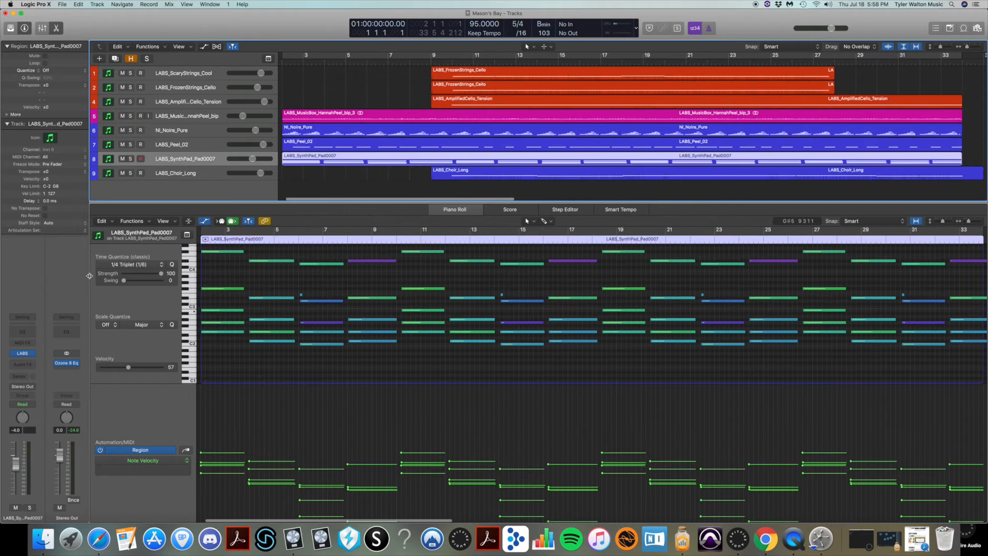
left_click(23, 354)
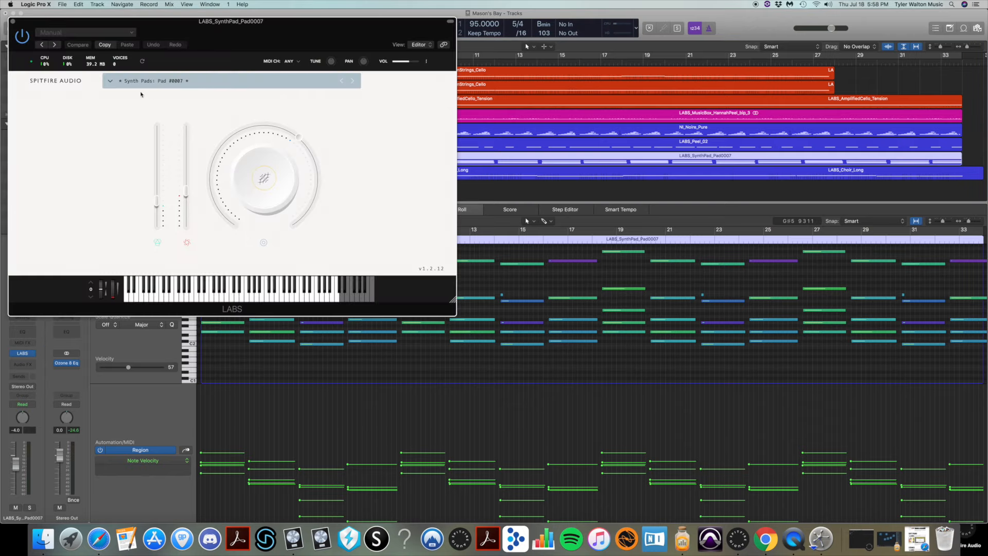
left_click(110, 81)
scroll(280, 167, "up", 5)
scroll(279, 170, "down", 2)
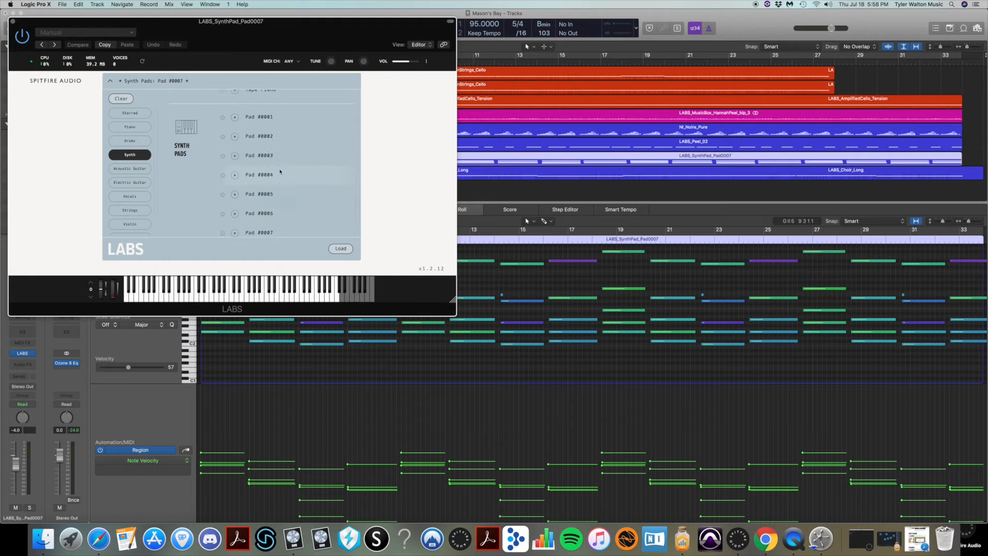
left_click(12, 22)
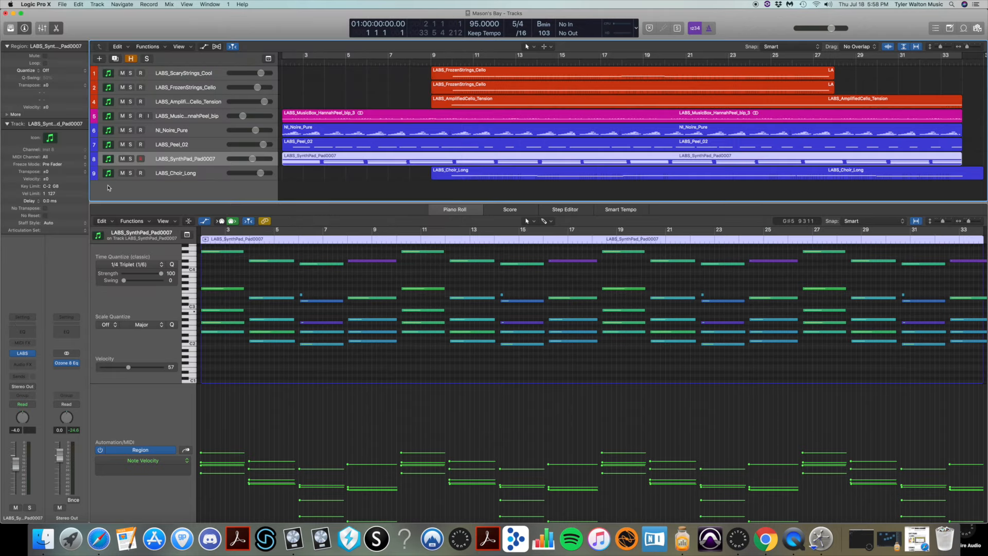
- Reopen LABS on the LABS_SynthPad_Pad0007 track, show the large knob's parameter choices from Reverb to Release, and close the instrument
left_click(24, 353)
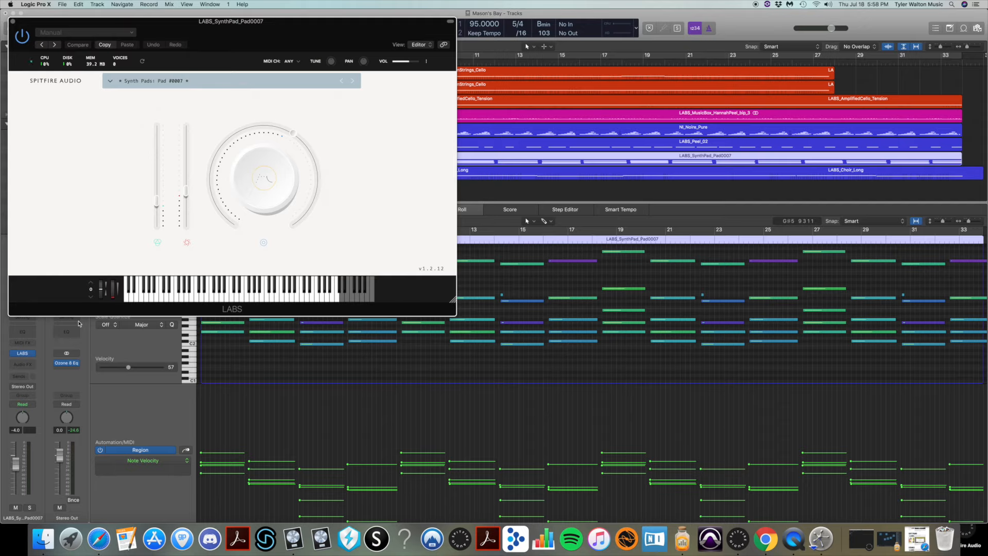
mouse_move(154, 233)
mouse_move(260, 180)
left_click(302, 190)
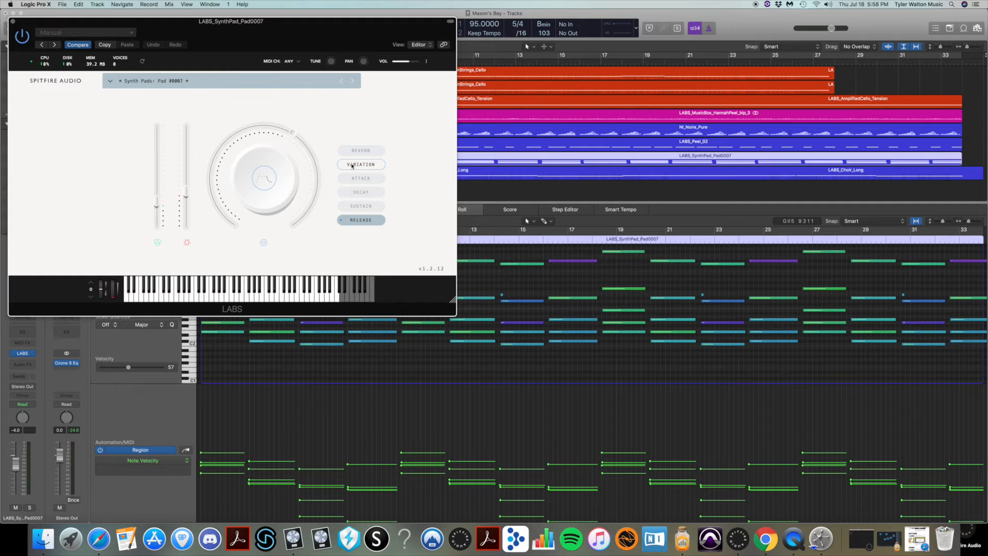
left_click(12, 21)
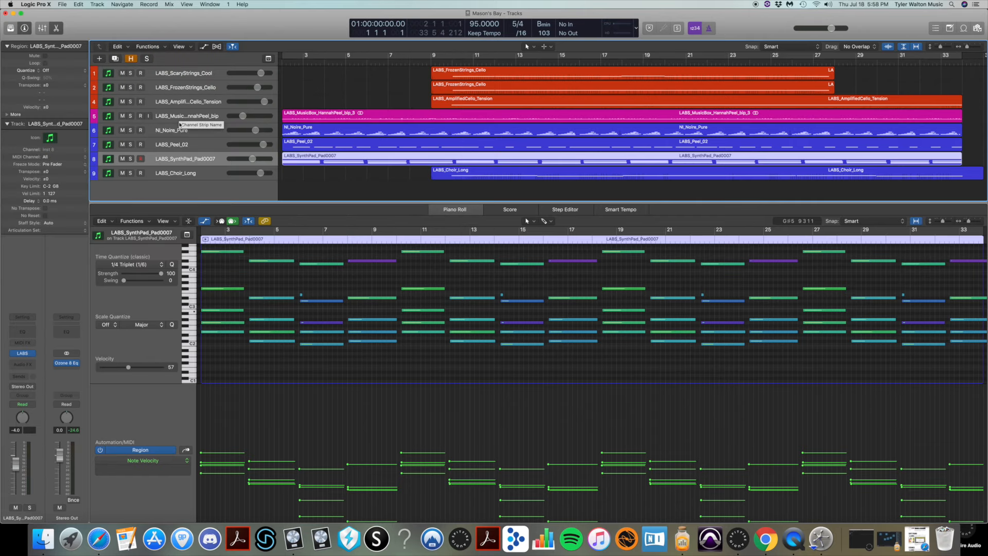
- Play LABS_SynthPad_Pad0007 soloed from the start, adding LABS_Peel_02, NI_Noire_Pure and LABS_MusicBox_HannahPeel_bip to the solo during playback
left_click(131, 159)
key("space")
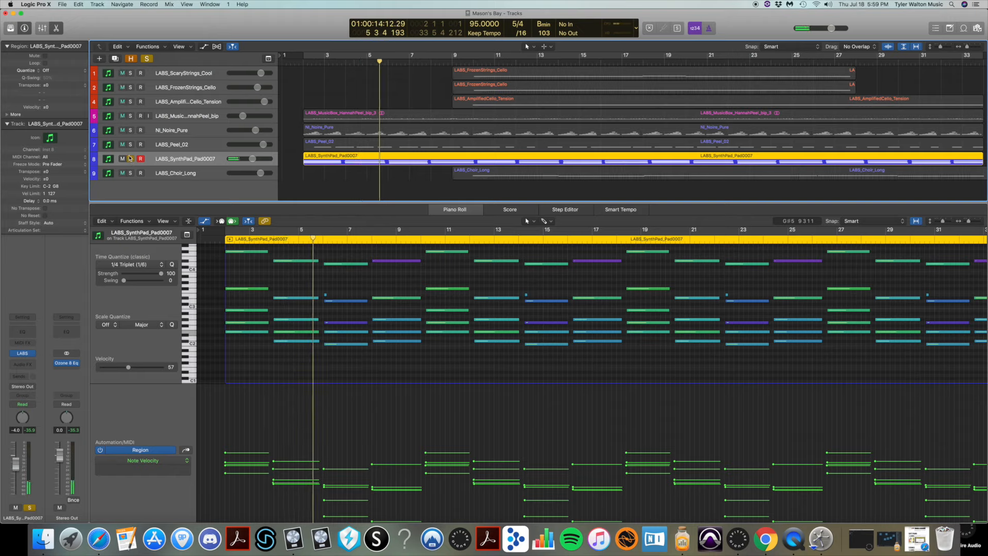
left_click(130, 145)
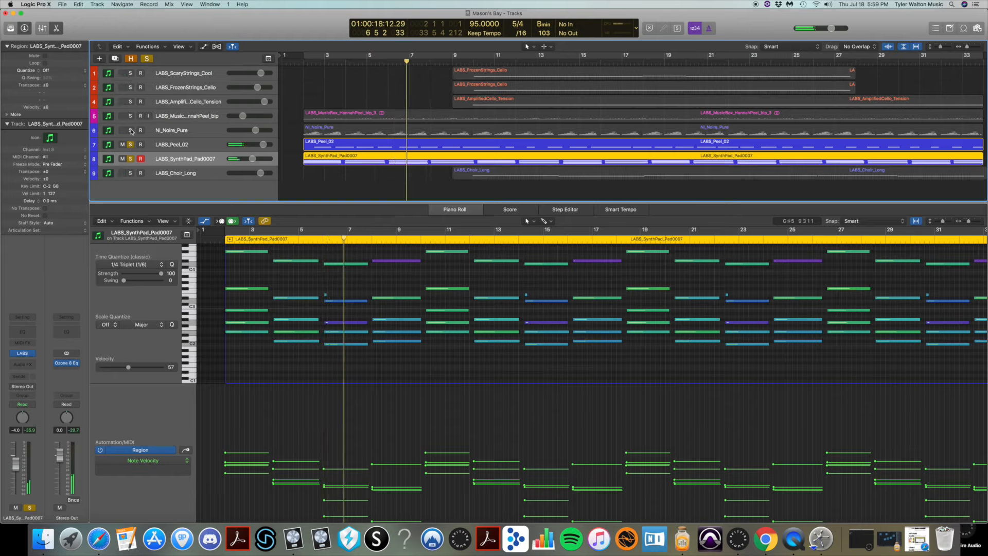
left_click(130, 130)
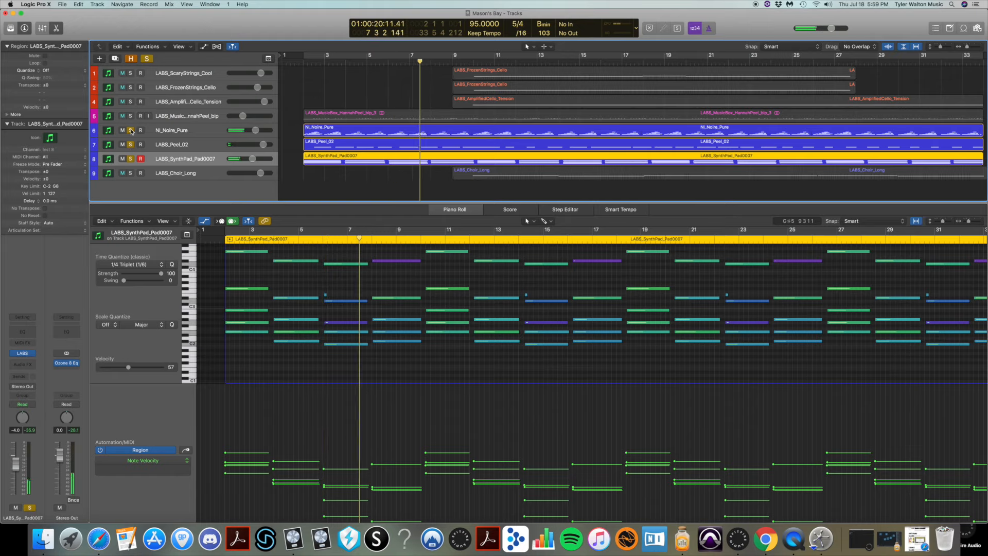
left_click(131, 116)
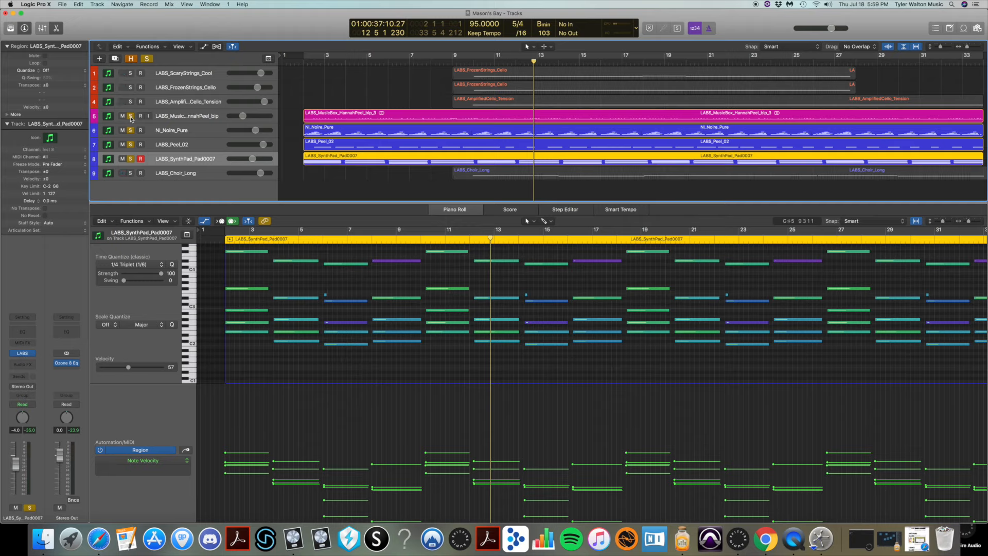
- Clear the solo from the LABS_MusicBox_HannahPeel_bip, NI_Noire_Pure, LABS_Peel_02 and LABS_SynthPad_Pad0007 tracks
left_click(131, 116)
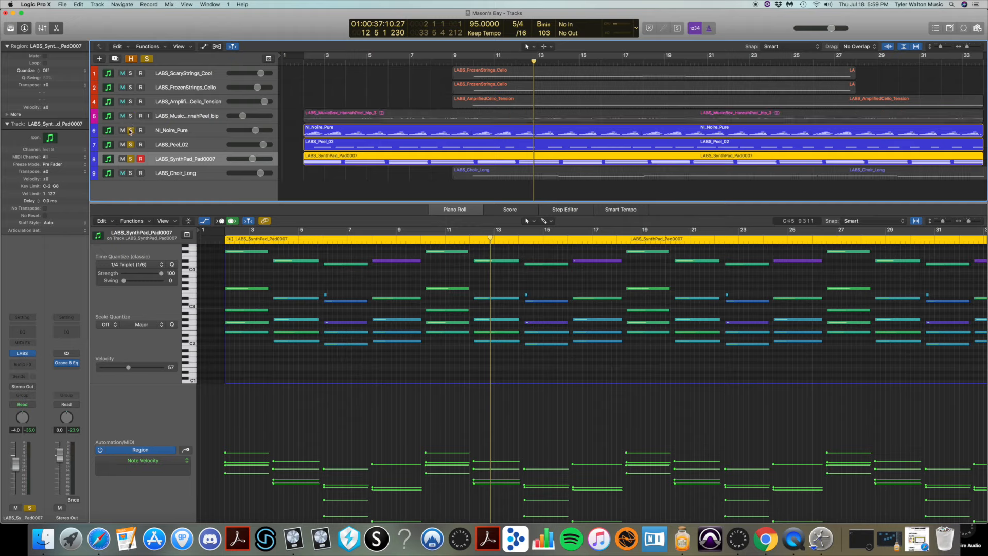
left_click(130, 131)
left_click(130, 144)
left_click(130, 159)
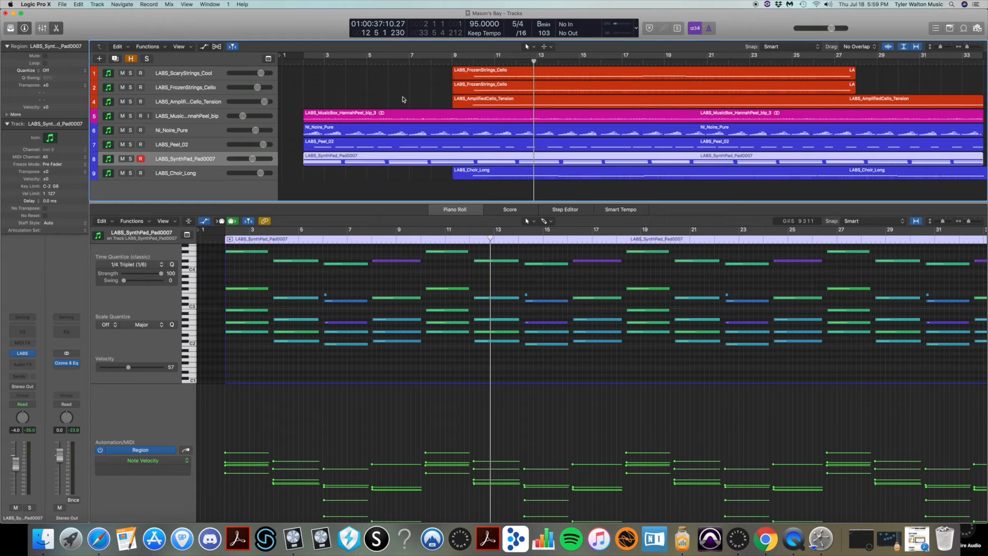
- Move the playhead to bar 9, and select and solo the LABS_Choir_Long track
left_click_drag(533, 62, 448, 78)
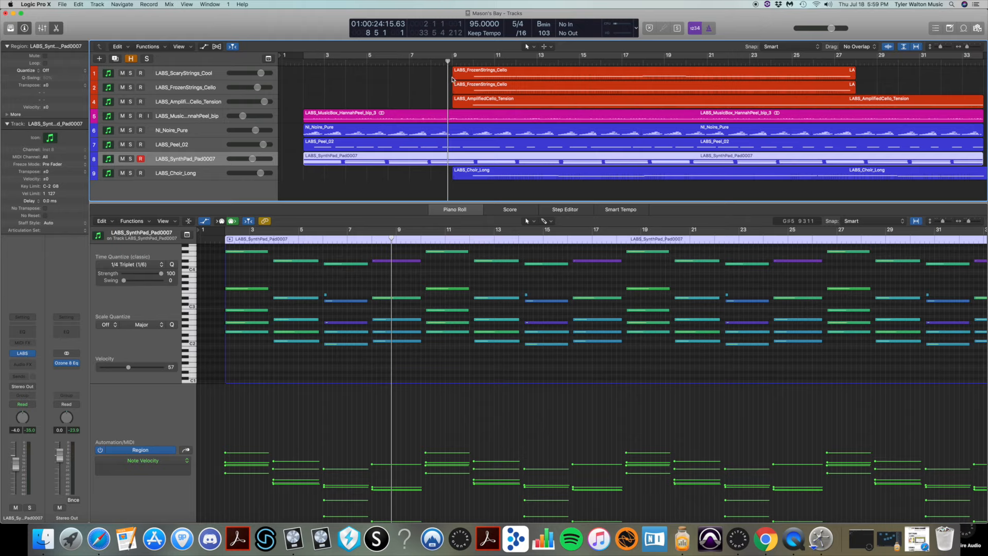
left_click_drag(448, 62, 452, 63)
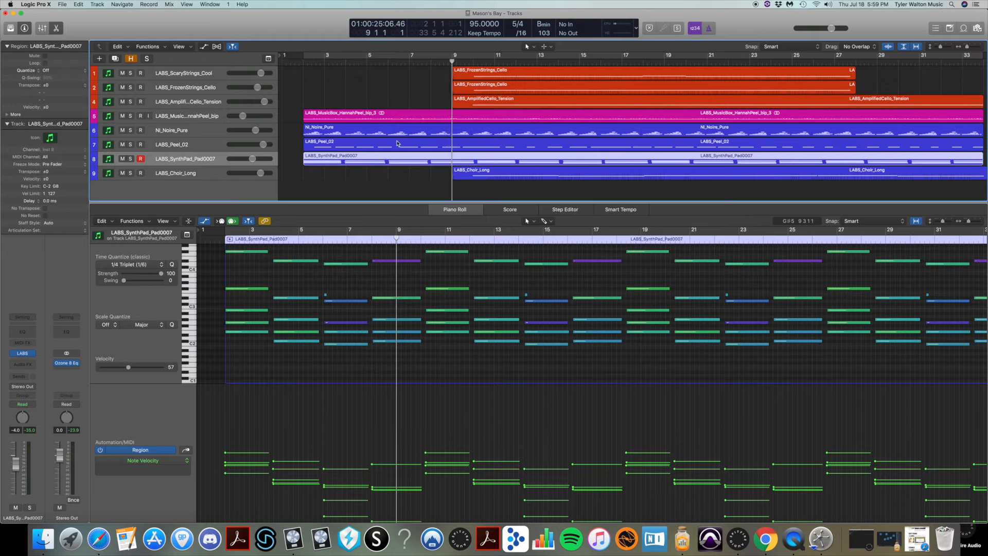
scroll(222, 164, "up", 1)
left_click(184, 175)
scroll(184, 176, "right", 1)
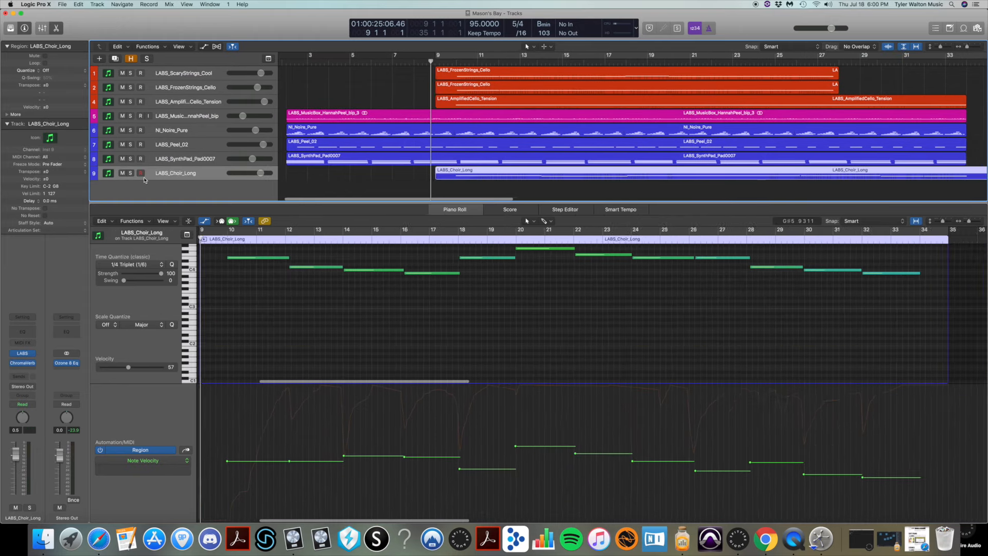
scroll(131, 177, "left", 1)
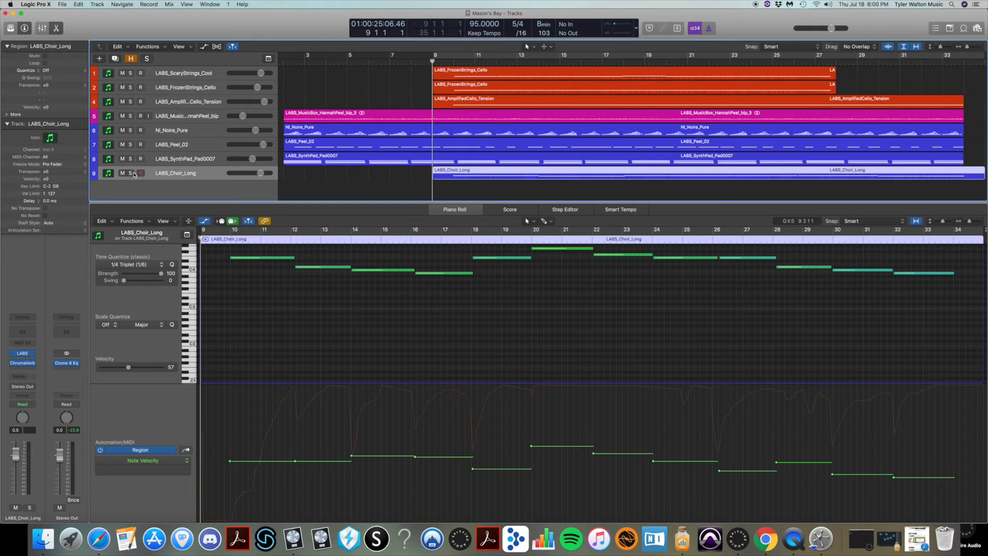
left_click(130, 173)
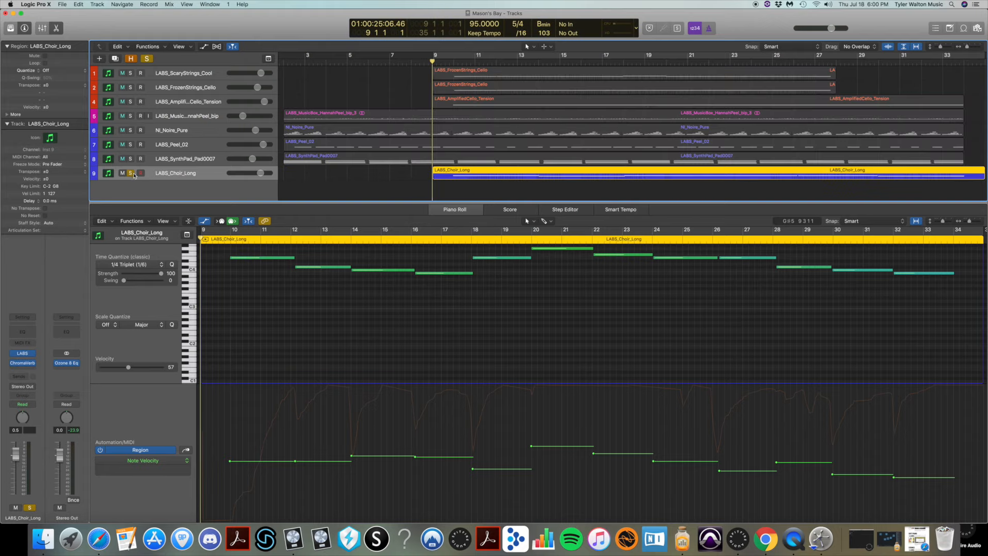
- Open the LABS instrument on the LABS_Choir_Long track, show the large knob's parameter choices from Reverb to Release, and close the instrument
left_click(23, 355)
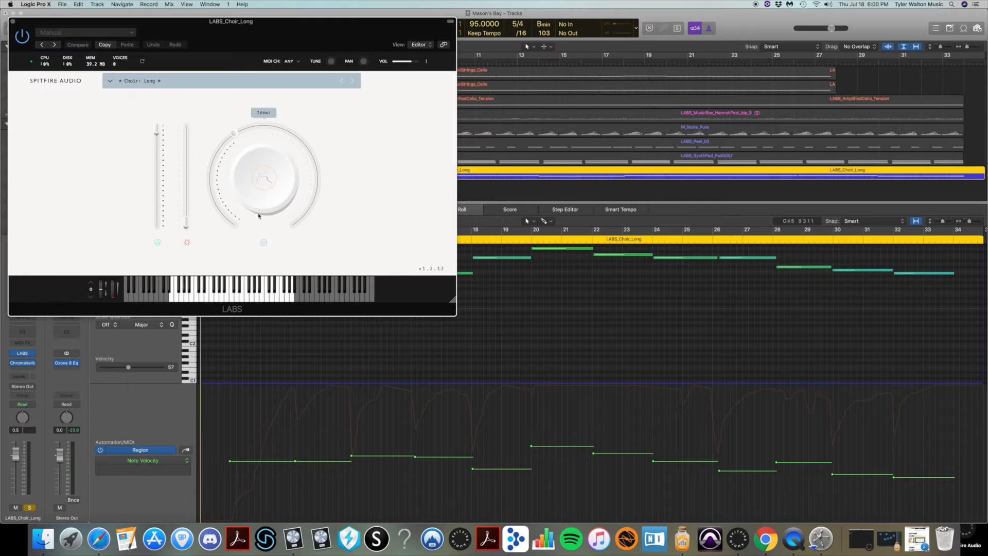
mouse_move(319, 198)
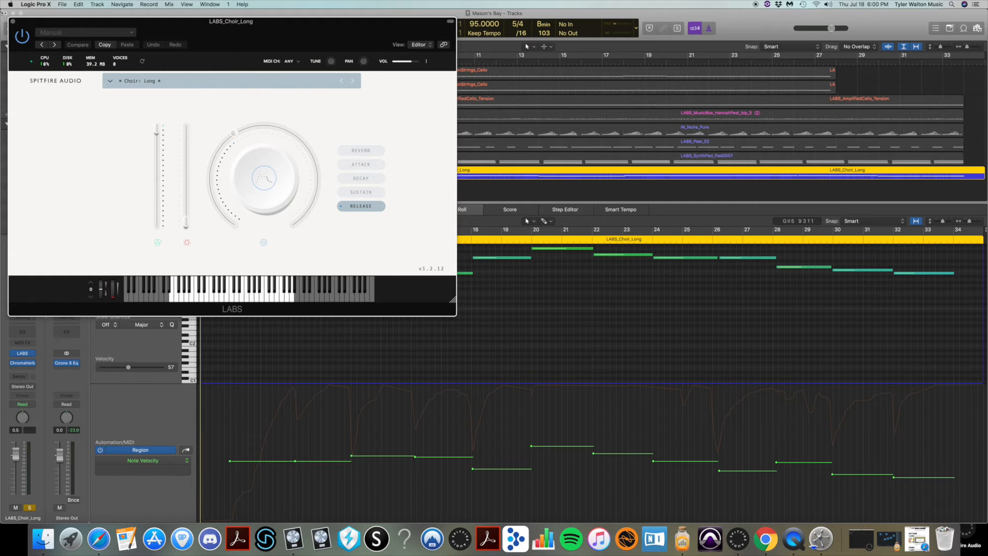
left_click(13, 22)
- Play the soloed LABS_Choir_Long track from bar 9, return the playhead to the start and clear its solo
key("space")
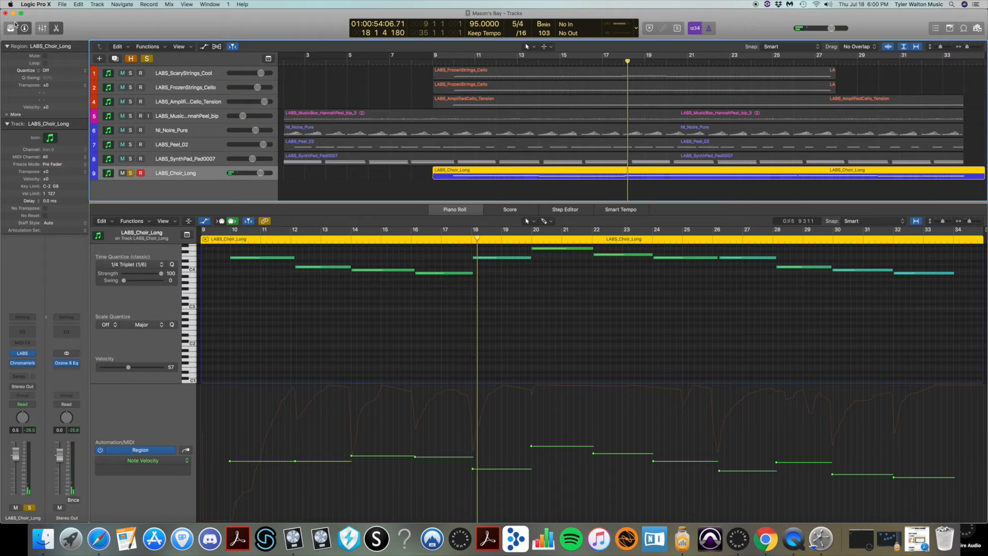
key("space")
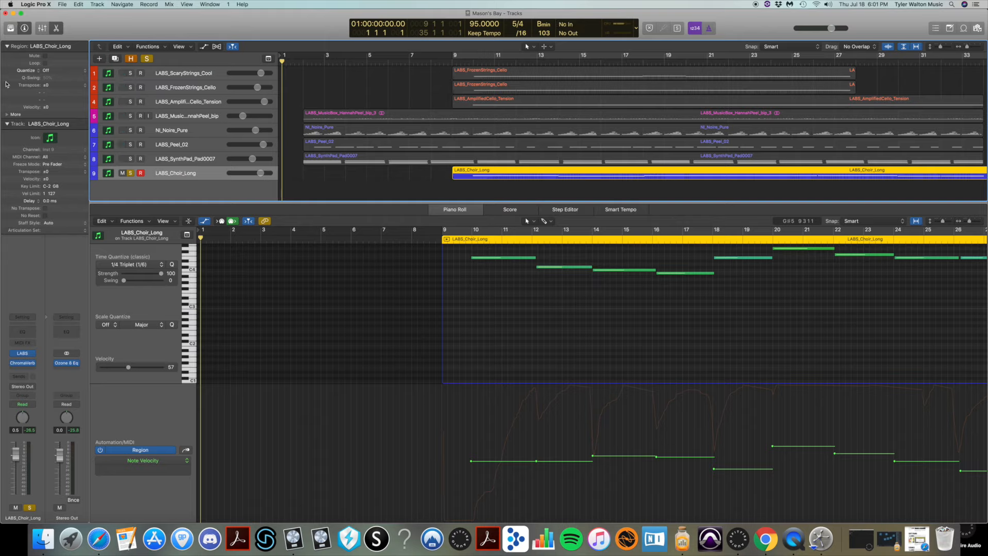
left_click(130, 173)
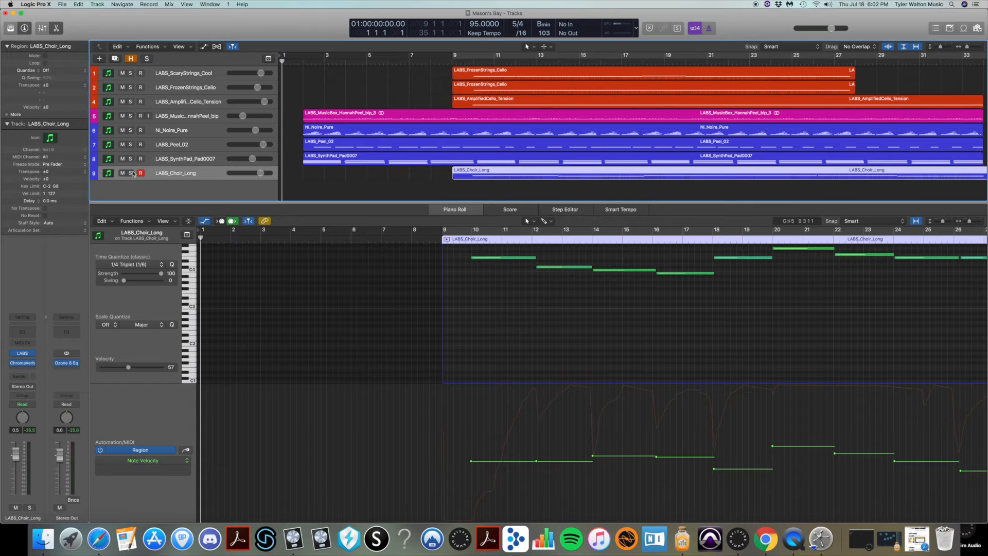
- Switch to the Spitfire Audio LABS page in Safari and look through the free instruments up to the page header
scroll(653, 517, "down", 1)
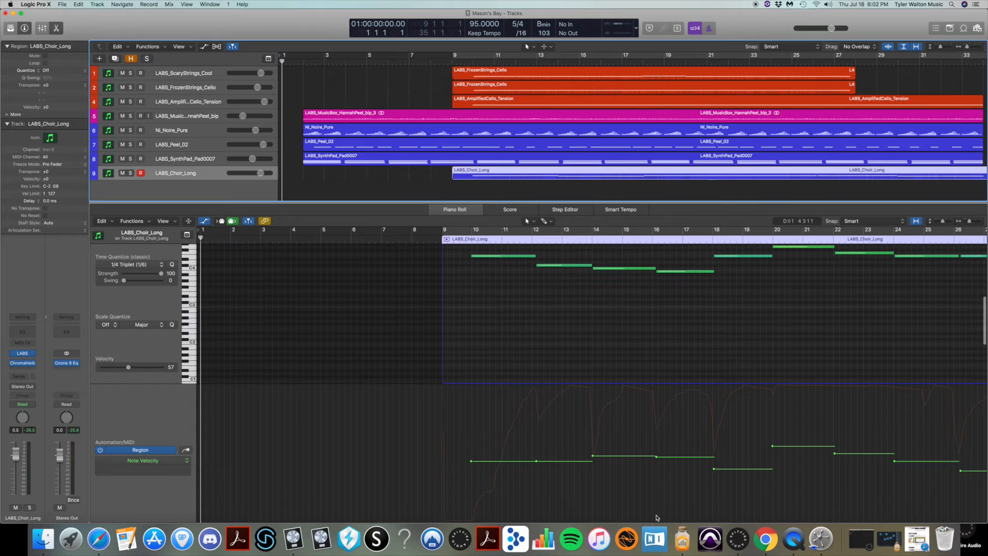
left_click(916, 538)
scroll(550, 300, "up", 6)
scroll(549, 300, "up", 15)
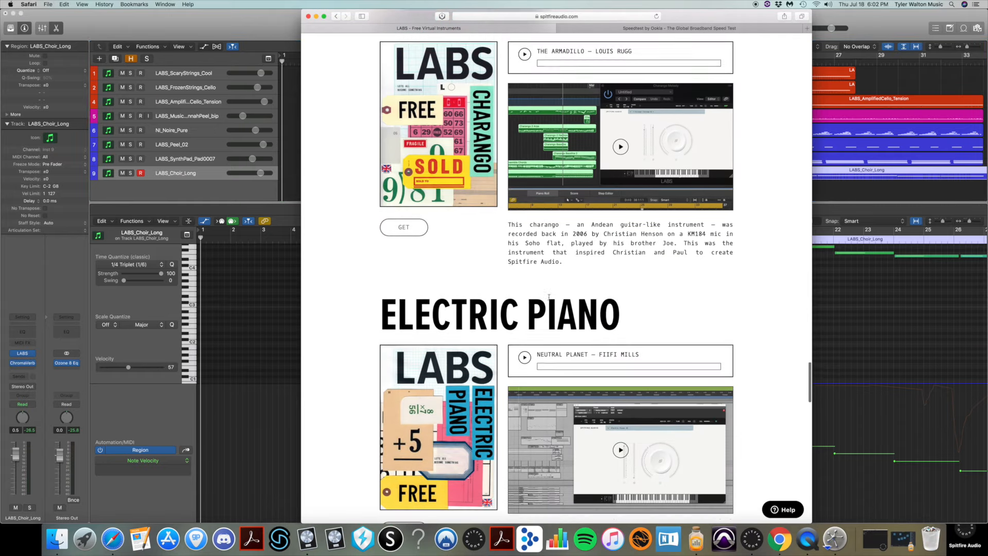
scroll(549, 299, "up", 10)
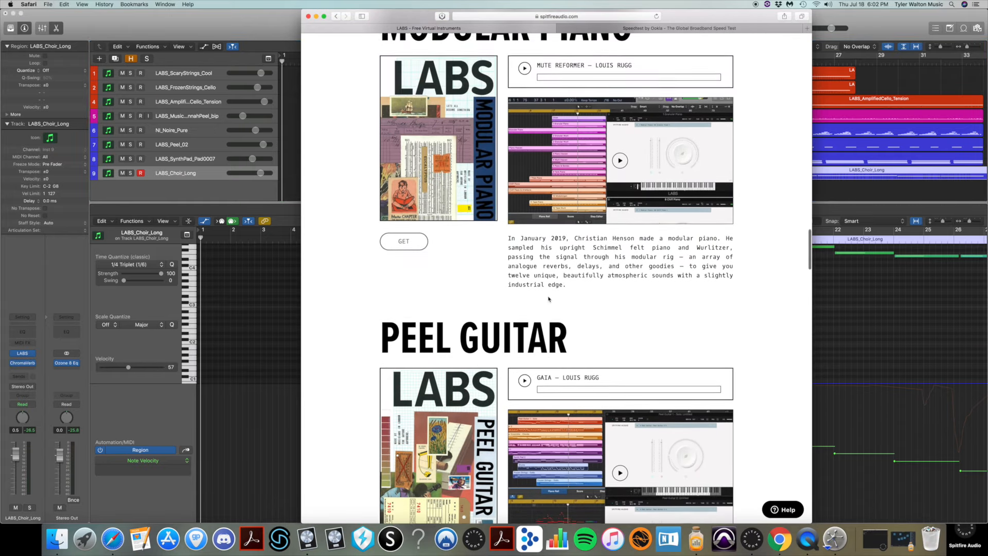
scroll(549, 298, "up", 12)
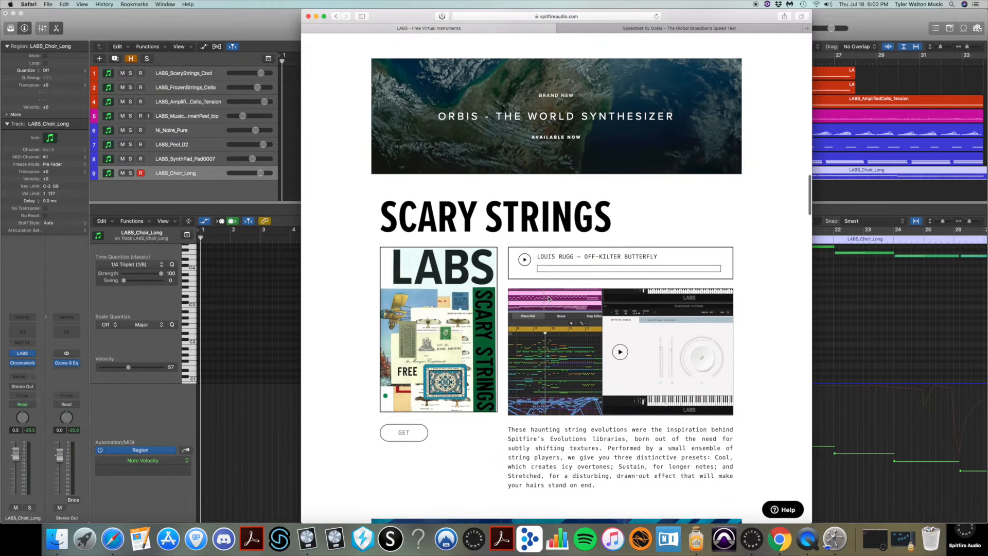
scroll(549, 298, "up", 10)
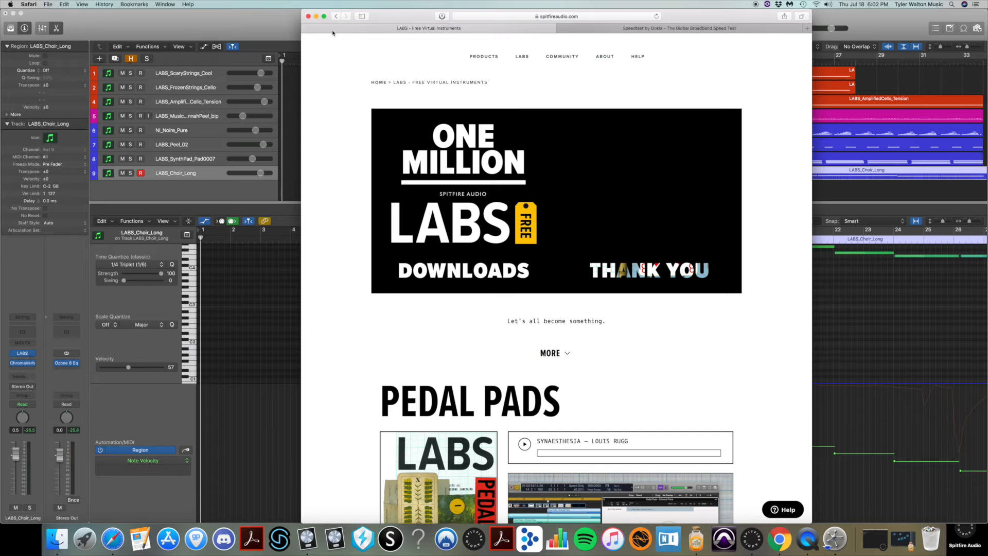
- Minimize the Safari window and play the full arrangement from the start with no track soloed
left_click(315, 17)
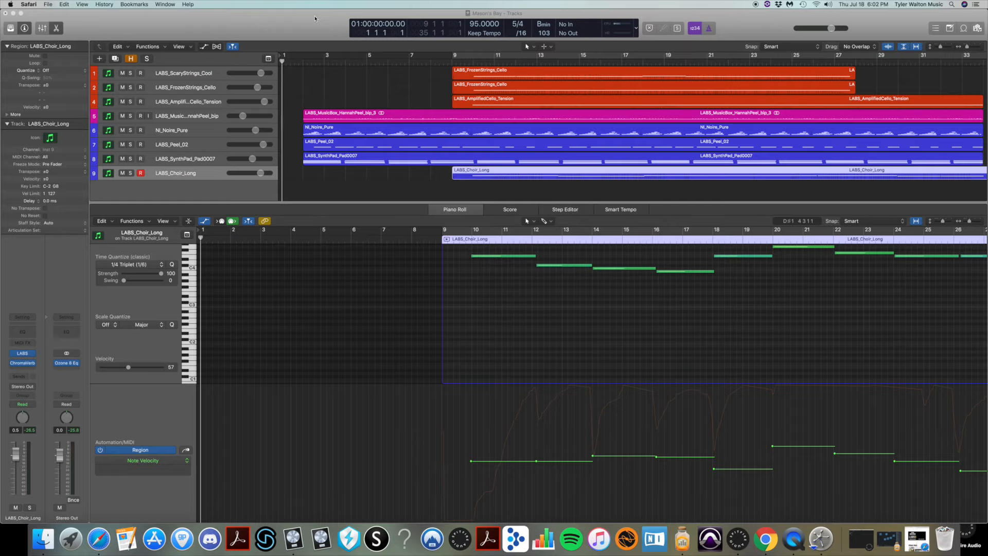
key("space")
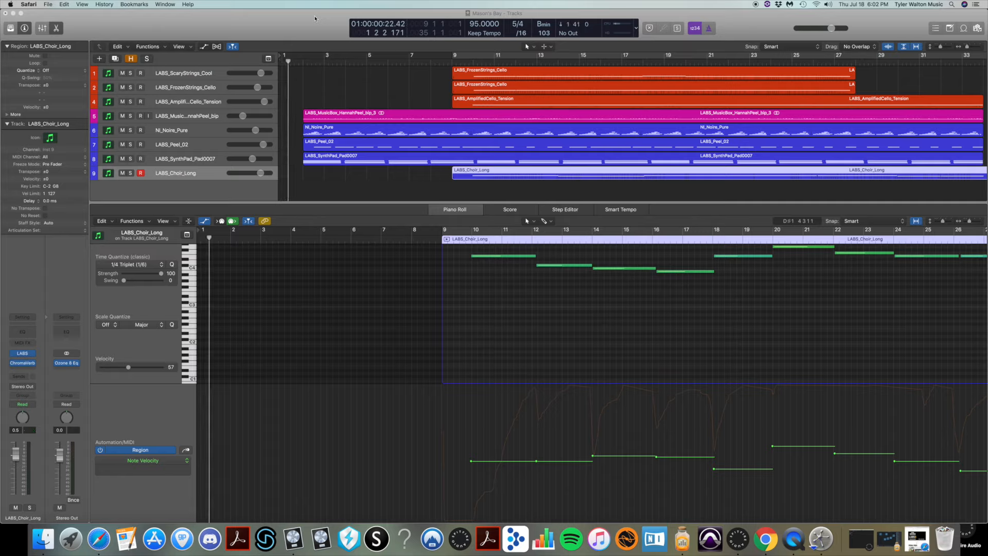